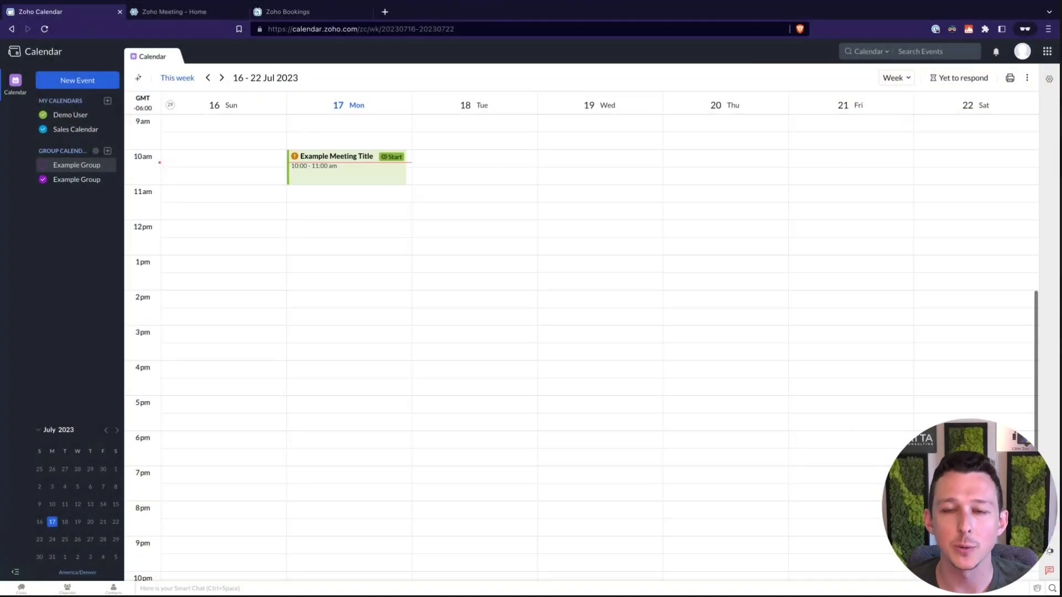
Browse the App Calendars sync options for Recruit, Tasks, Projects, Contacts and Lens.
{"action": "left_click", "coordinate": [1049, 79]}
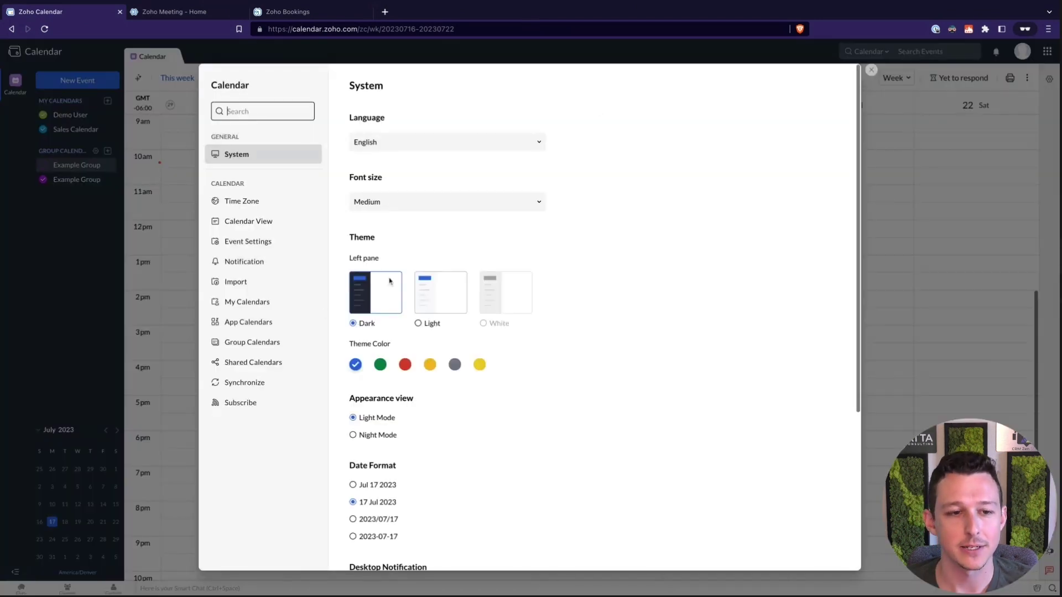
{"action": "left_click", "coordinate": [270, 328]}
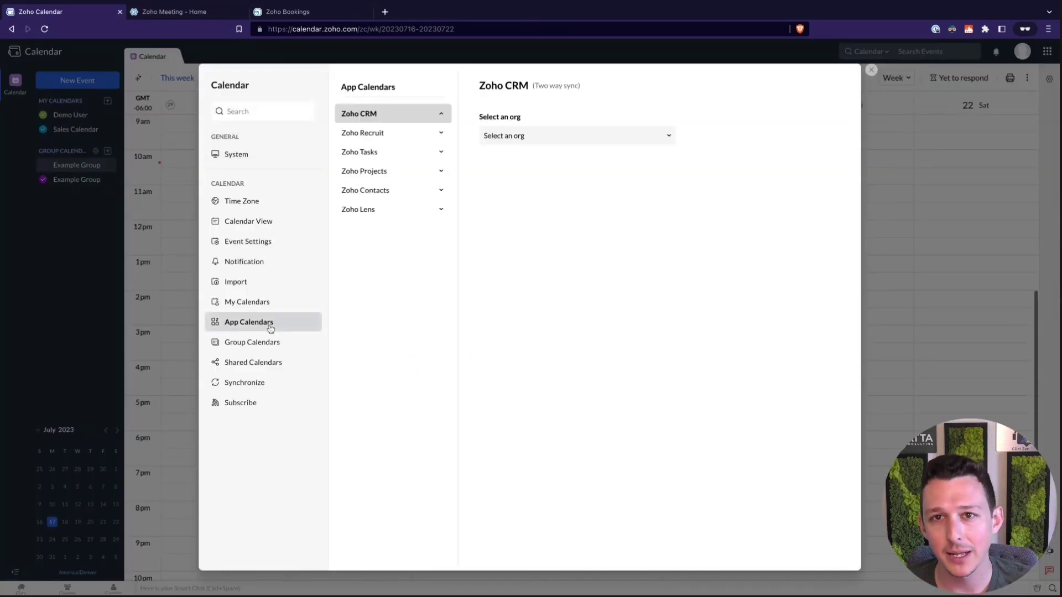
{"action": "left_click", "coordinate": [441, 134]}
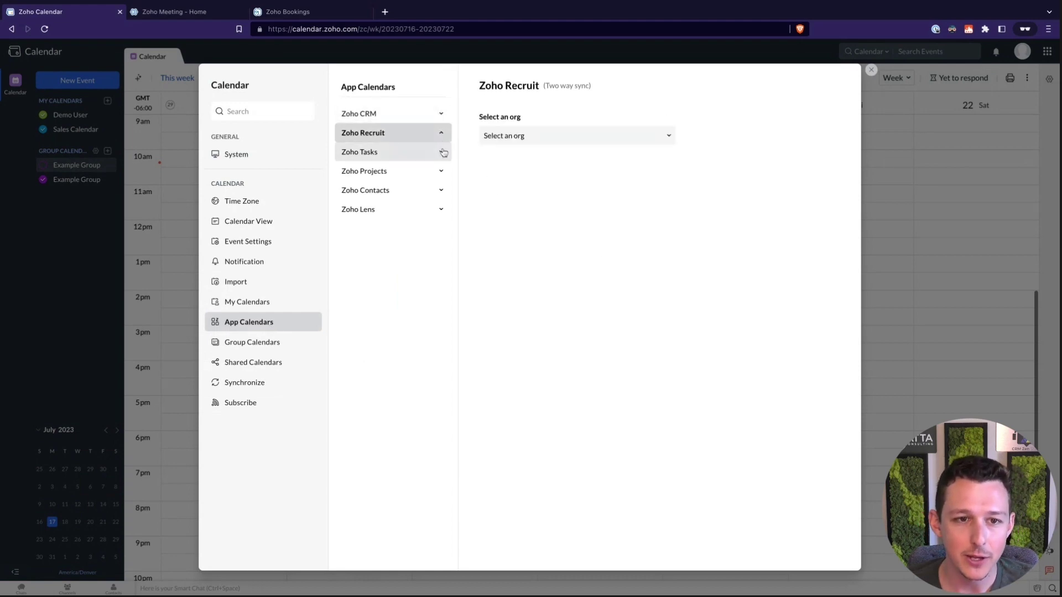
{"action": "left_click", "coordinate": [442, 151]}
{"action": "left_click", "coordinate": [442, 171]}
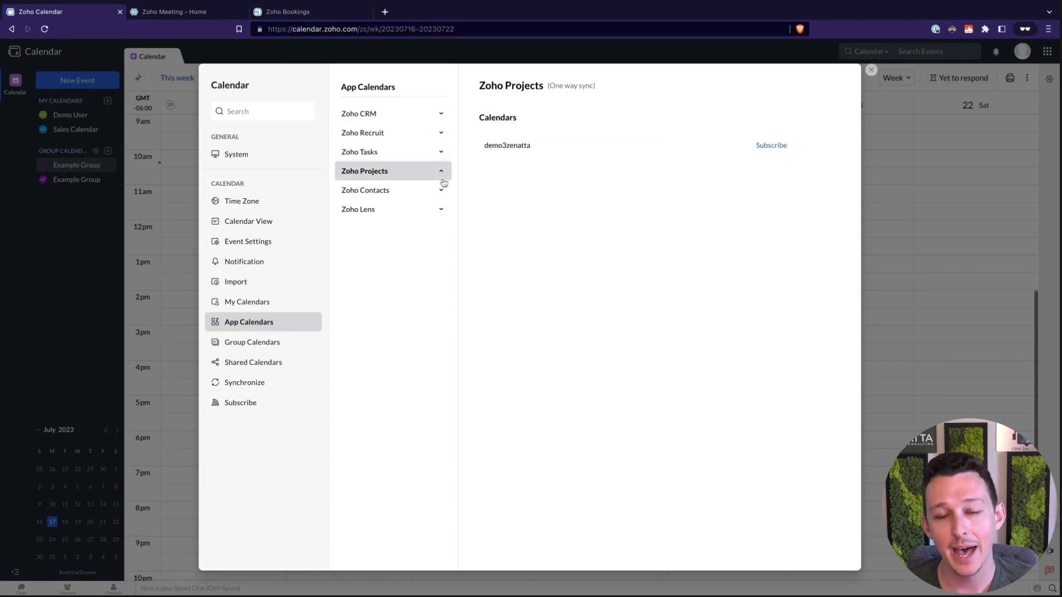
{"action": "left_click", "coordinate": [442, 191]}
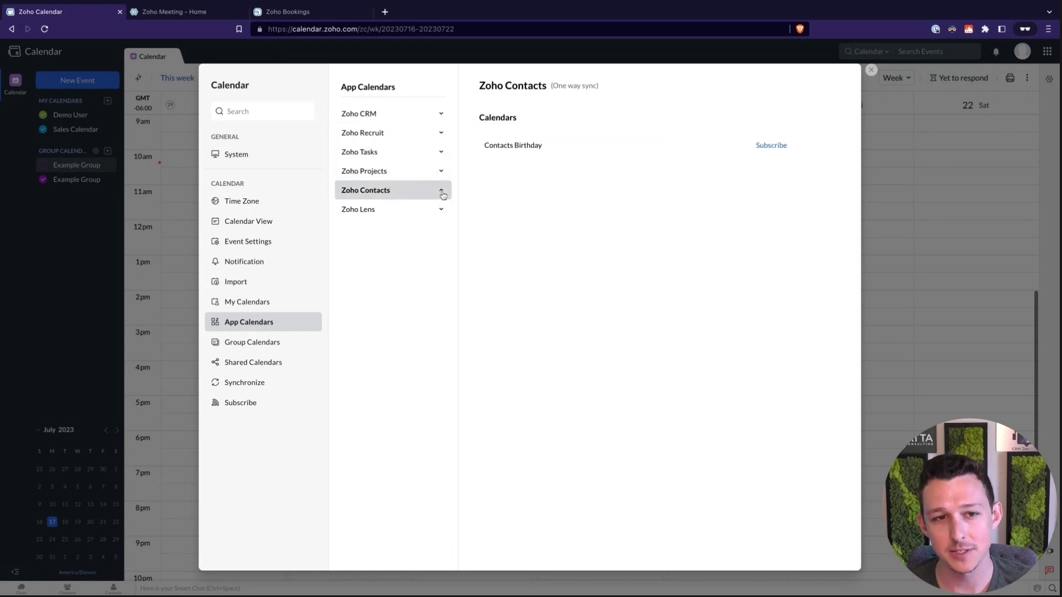
{"action": "left_click", "coordinate": [440, 213]}
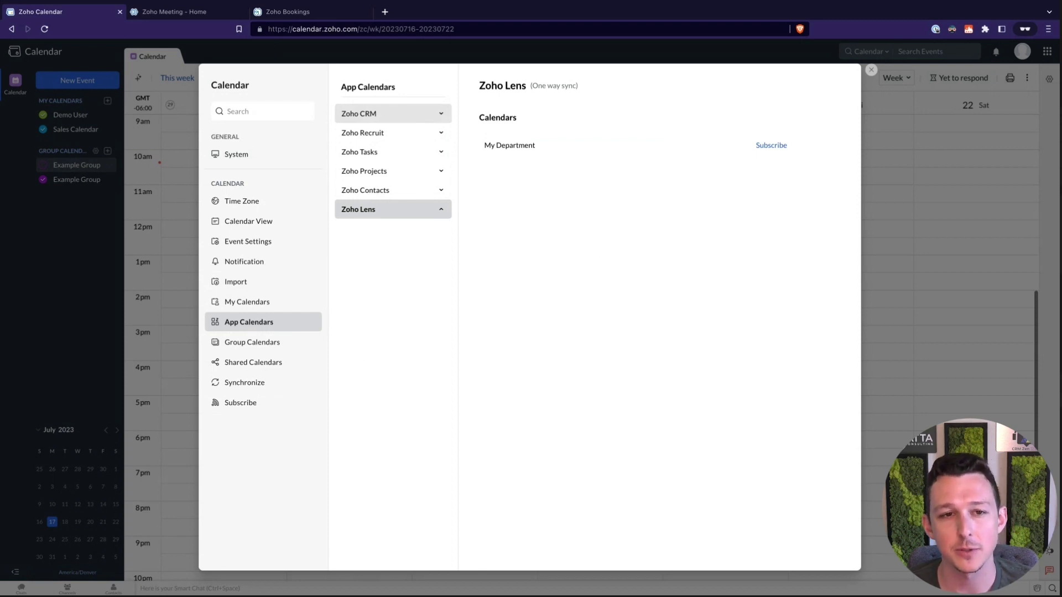
Sync Zoho CRM calendars with the Zenatta Demo Account org and close settings.
{"action": "left_click", "coordinate": [358, 113]}
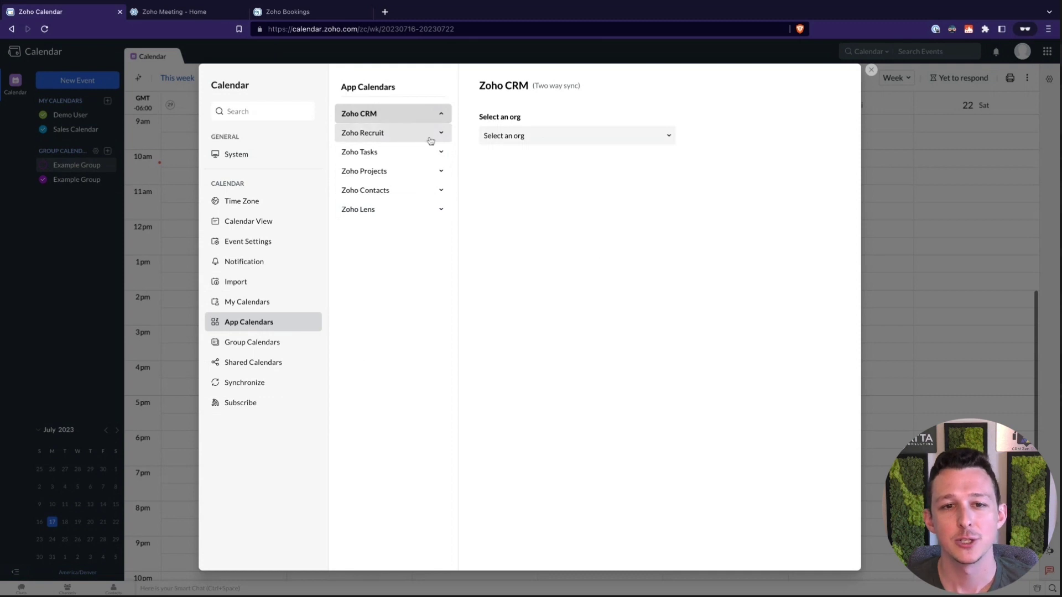
{"action": "left_click", "coordinate": [516, 136]}
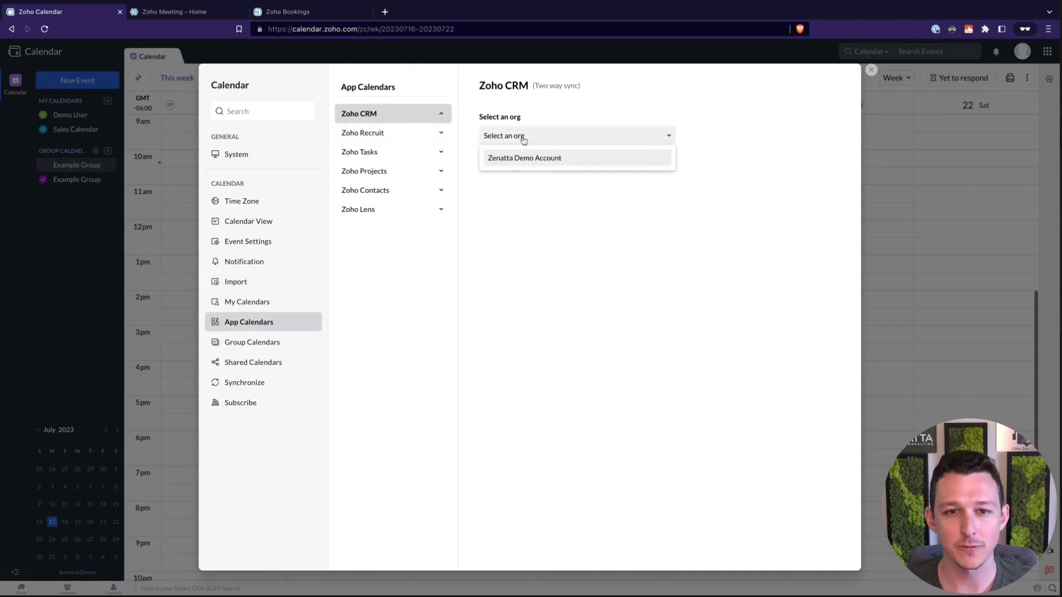
{"action": "left_click", "coordinate": [524, 160]}
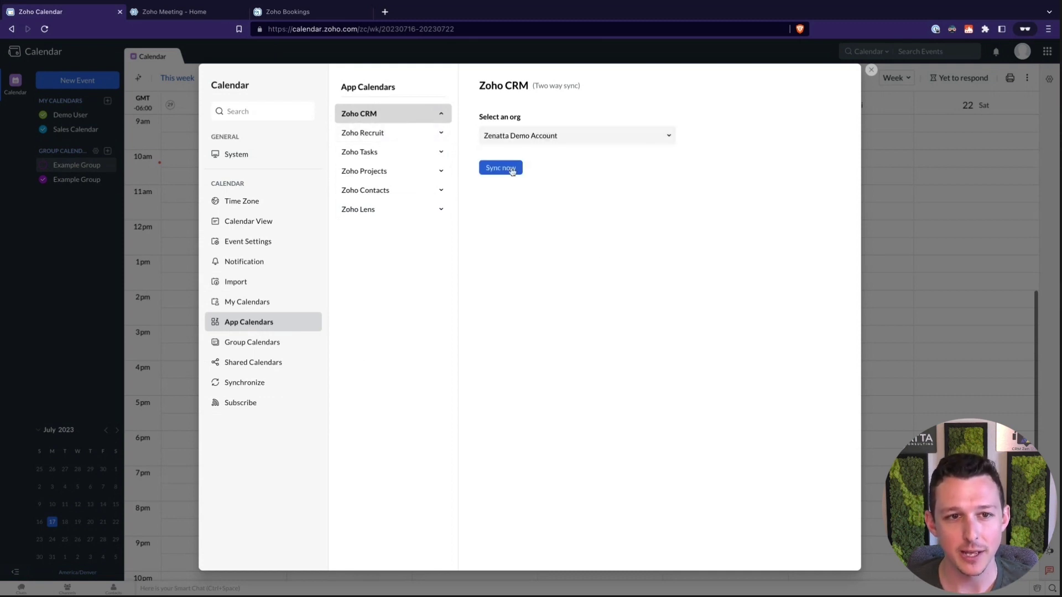
{"action": "left_click", "coordinate": [509, 167]}
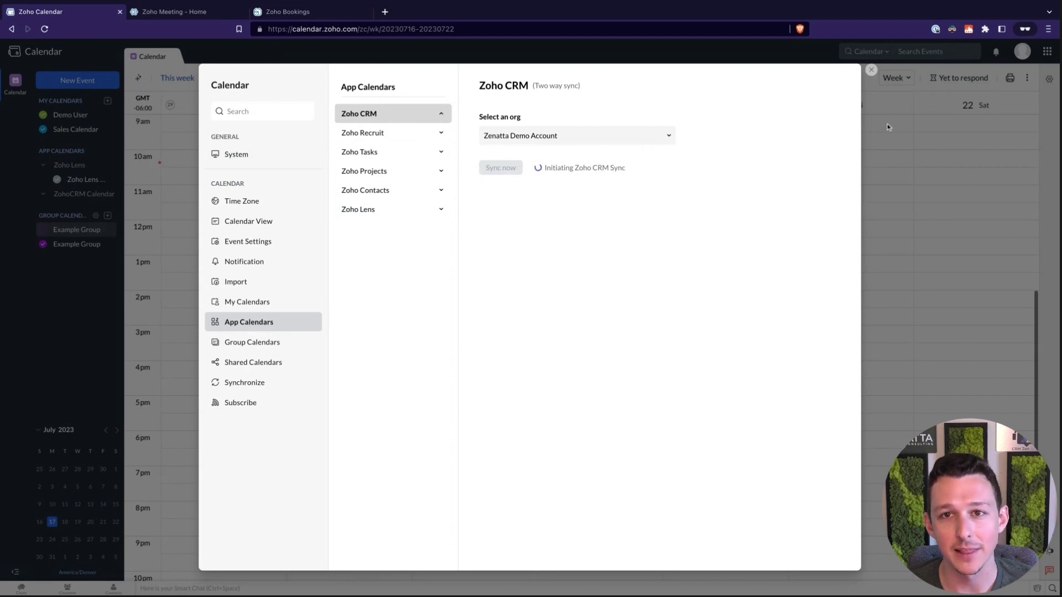
{"action": "left_click", "coordinate": [871, 70]}
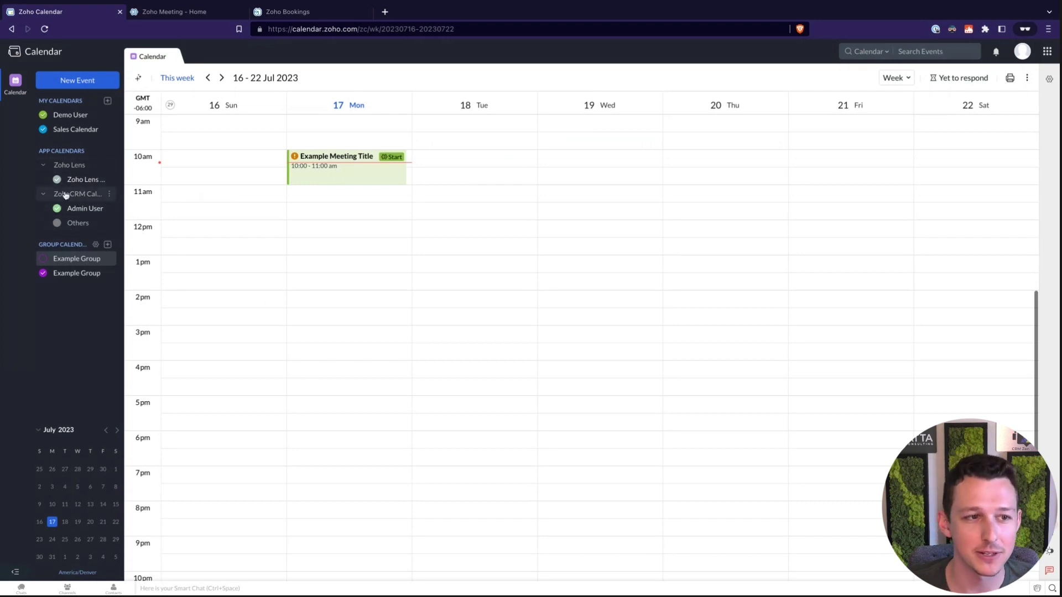
Hide the Zoho Lens calendar and verify the ZohoCRM Calendar's two-way sync in App Calendars.
{"action": "left_click", "coordinate": [57, 180]}
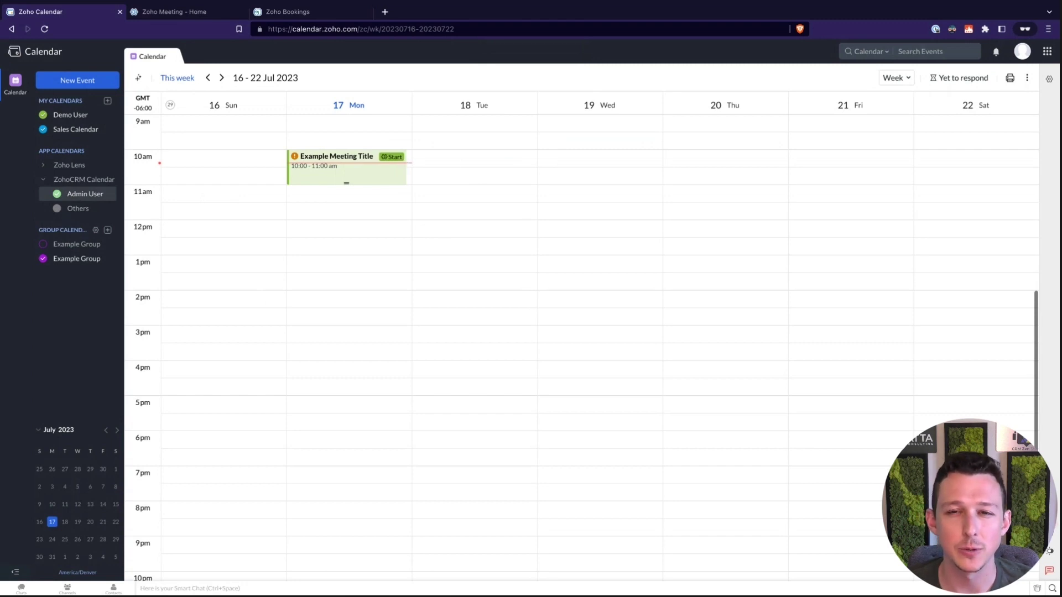
{"action": "left_click", "coordinate": [1048, 79]}
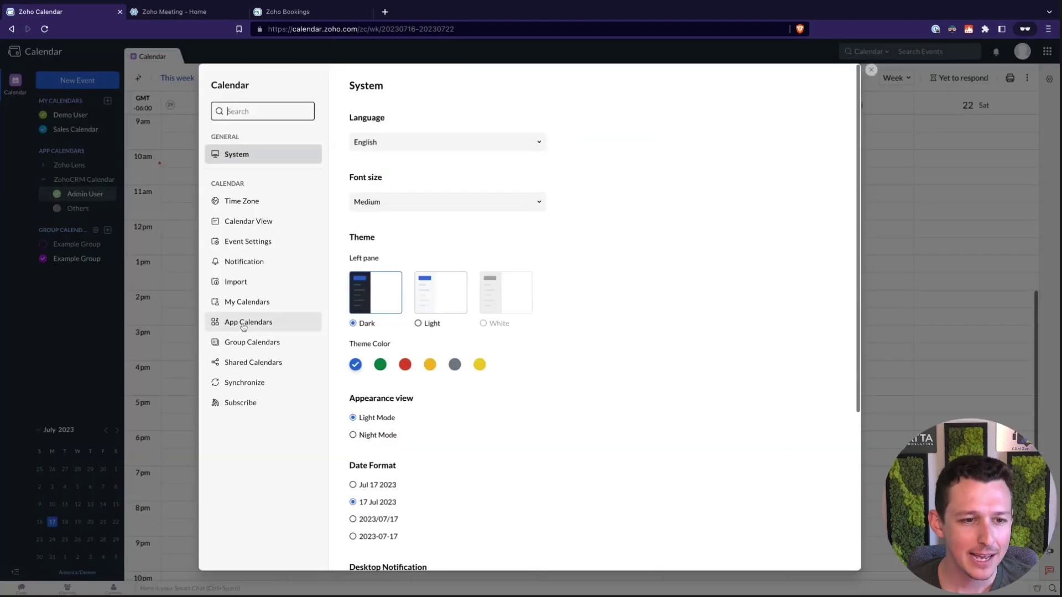
{"action": "left_click", "coordinate": [249, 322]}
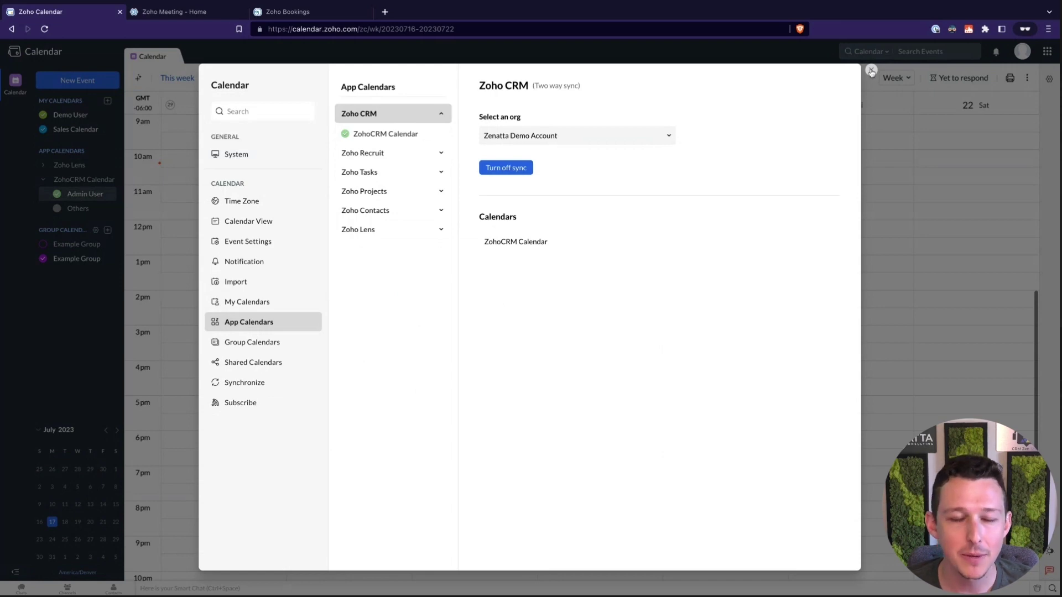
{"action": "left_click", "coordinate": [871, 70]}
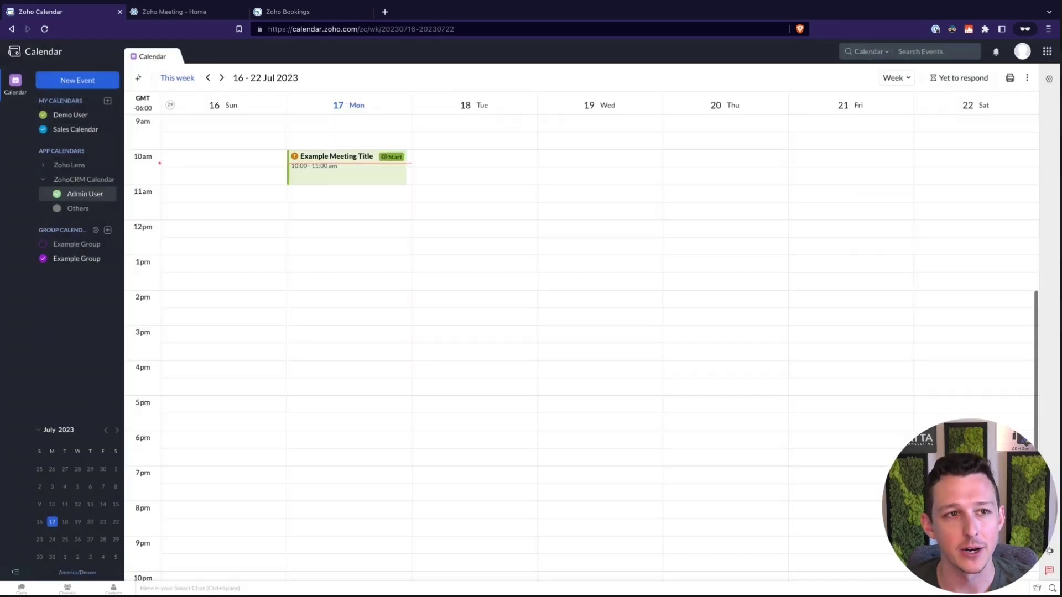
Install Zoho CRM for Meeting from Zoho Meeting's Integrations > Apps settings.
{"action": "left_click", "coordinate": [201, 14]}
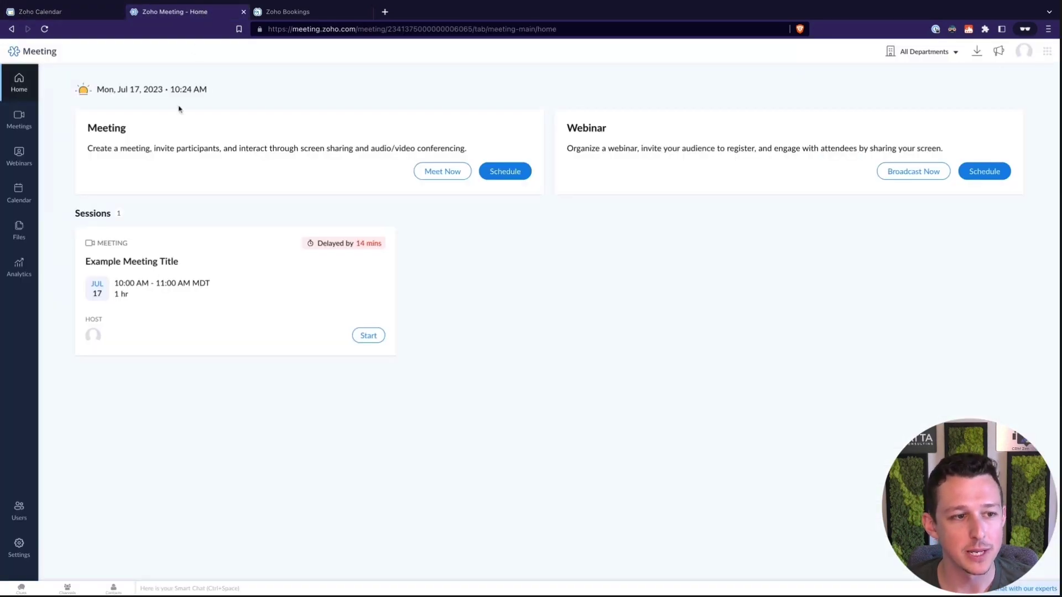
{"action": "left_click", "coordinate": [17, 555]}
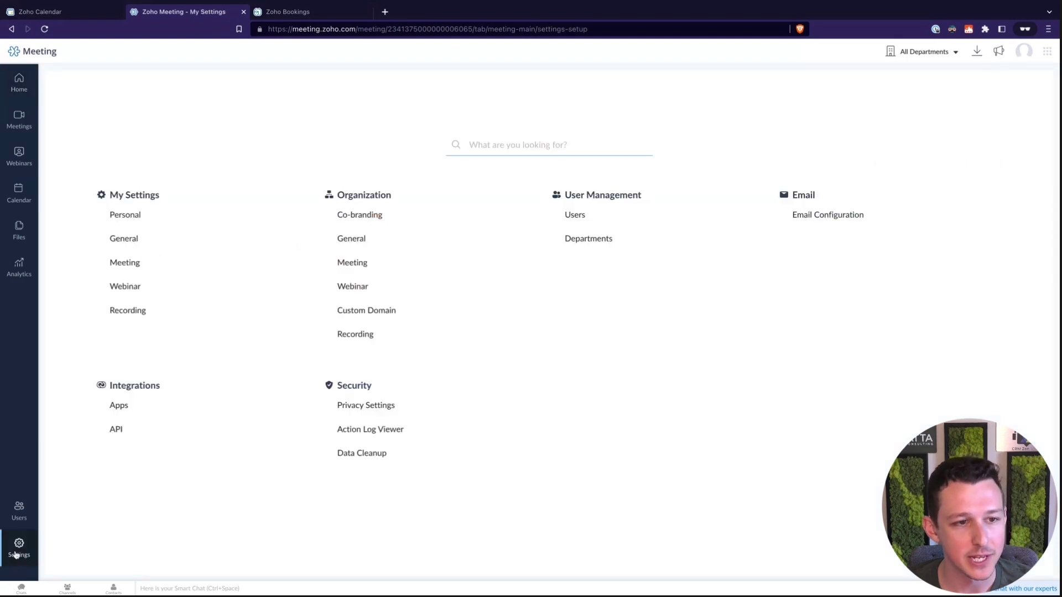
{"action": "left_click", "coordinate": [118, 406]}
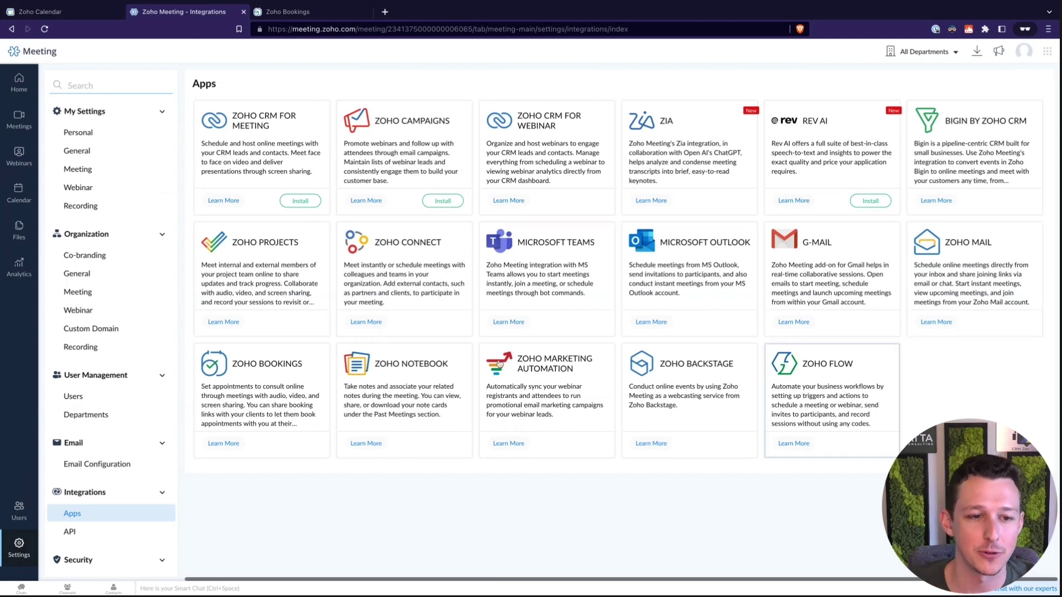
{"action": "left_click", "coordinate": [300, 201]}
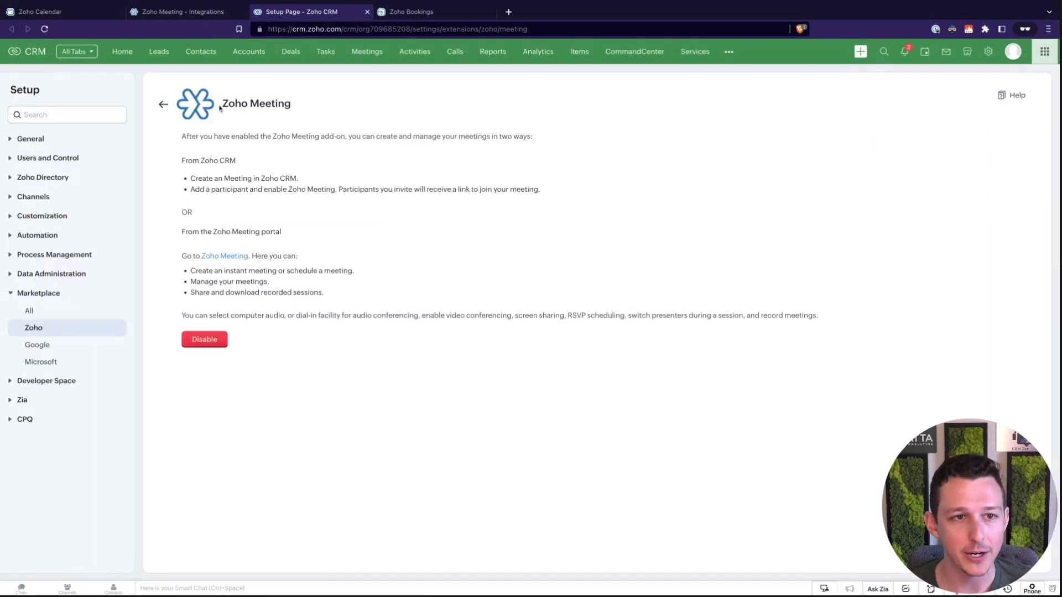
Start scheduling a meeting from the first sample contact's open activities in Zoho CRM.
{"action": "left_click", "coordinate": [217, 14]}
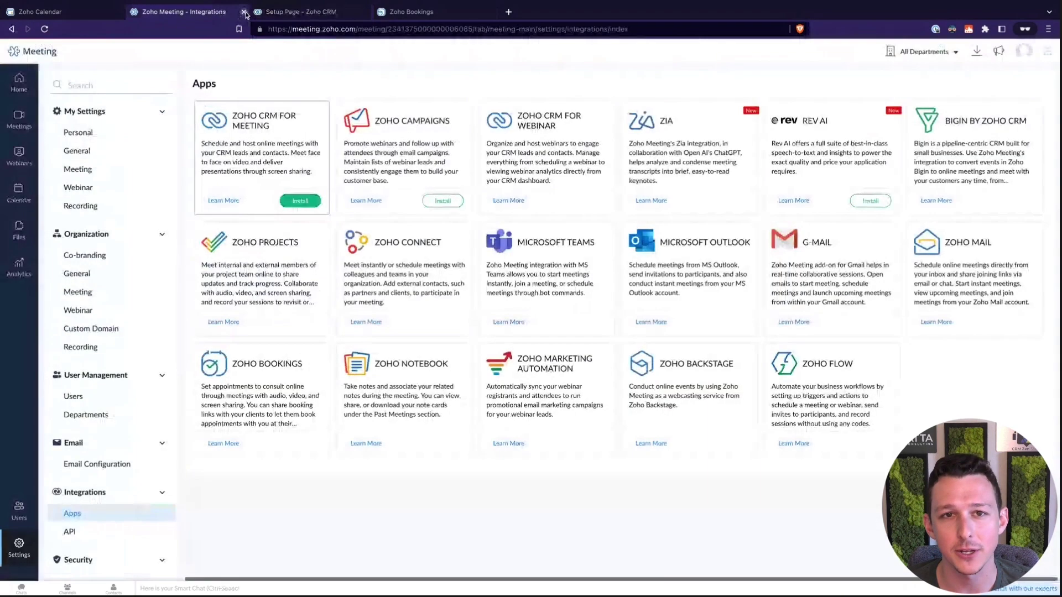
{"action": "left_click", "coordinate": [318, 14]}
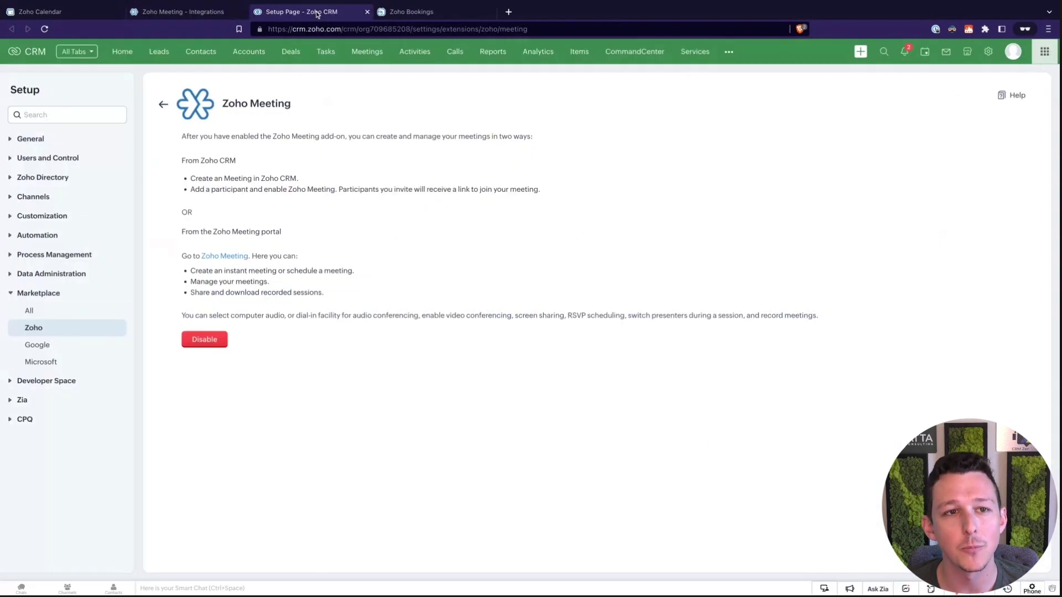
{"action": "left_click", "coordinate": [201, 53]}
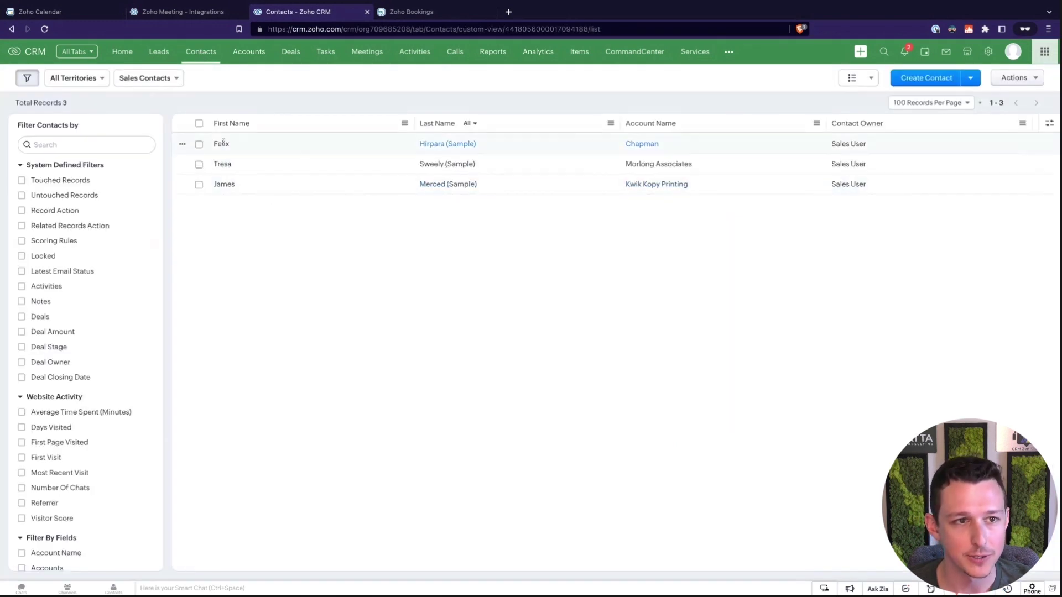
{"action": "left_click", "coordinate": [256, 144]}
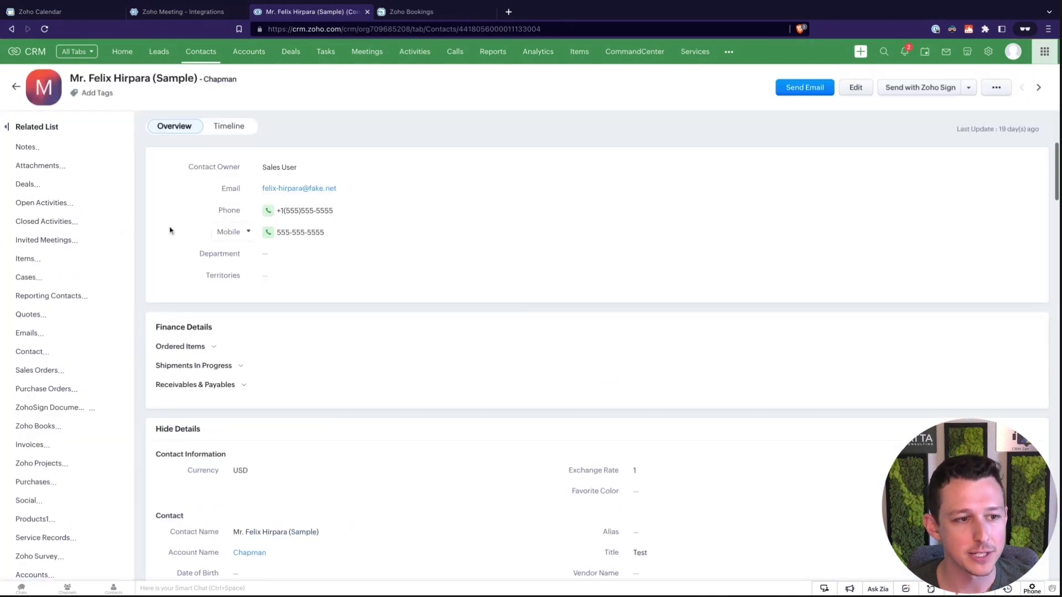
{"action": "left_click", "coordinate": [89, 205]}
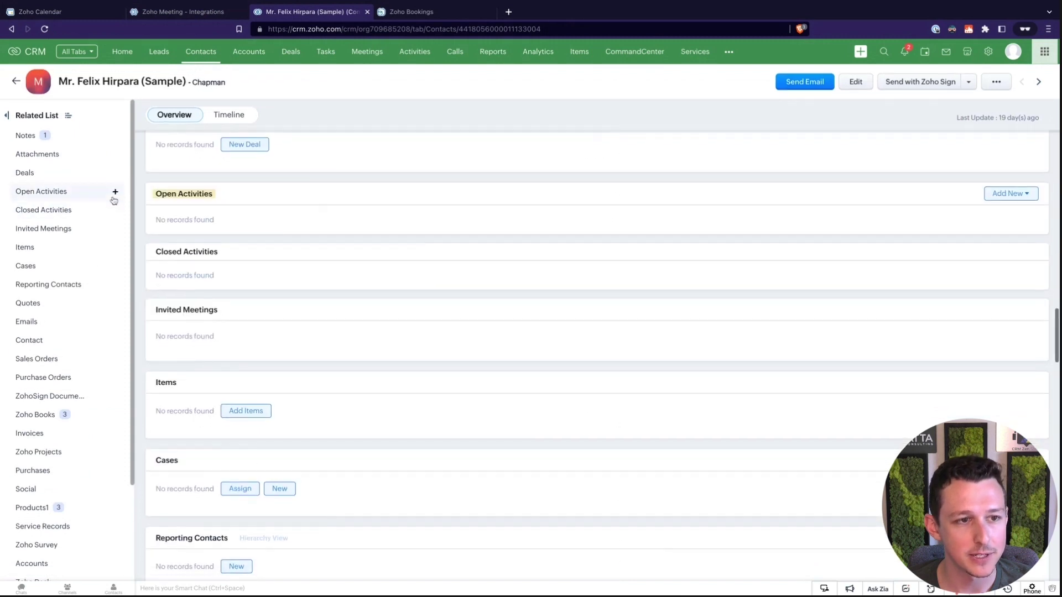
{"action": "left_click", "coordinate": [116, 193]}
{"action": "left_click", "coordinate": [120, 238]}
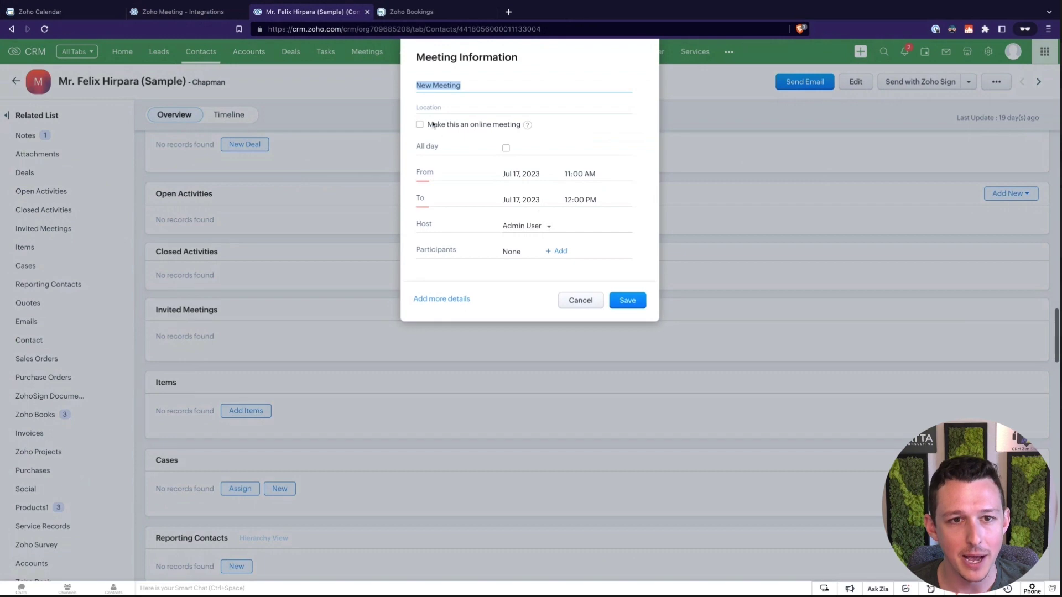
Save an online Zoho Meeting titled 'Example CRM Meeting' and open its details.
{"action": "left_click", "coordinate": [419, 125]}
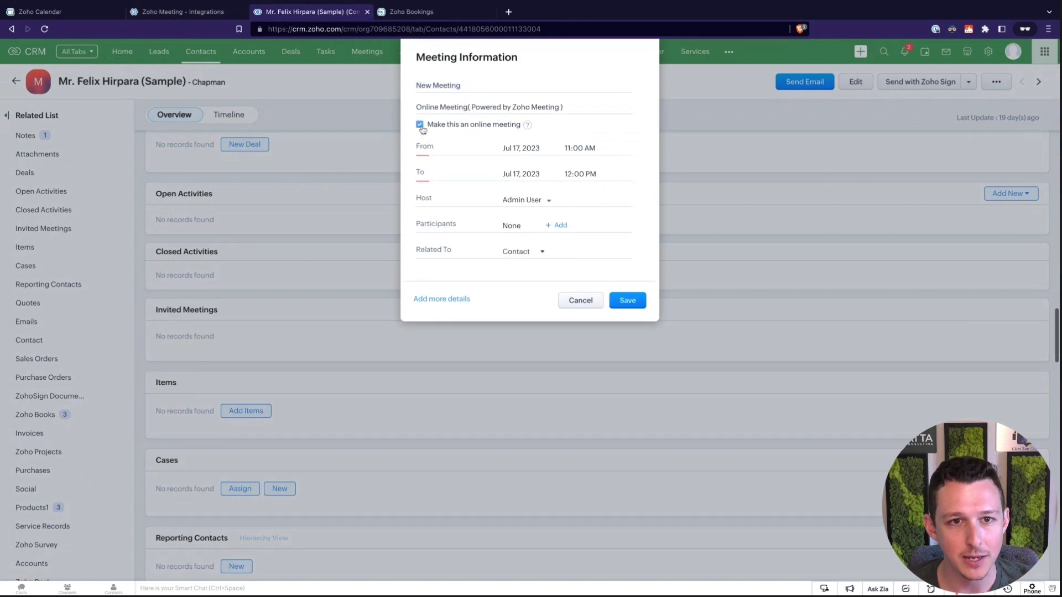
{"action": "left_click_drag", "start_coordinate": [476, 107], "coordinate": [563, 107]}
{"action": "left_click", "coordinate": [476, 108]}
{"action": "left_click", "coordinate": [441, 299]}
{"action": "scroll", "coordinate": [512, 202], "scroll_direction": "down", "scroll_amount": 5}
{"action": "scroll", "coordinate": [511, 202], "scroll_direction": "up", "scroll_amount": 5}
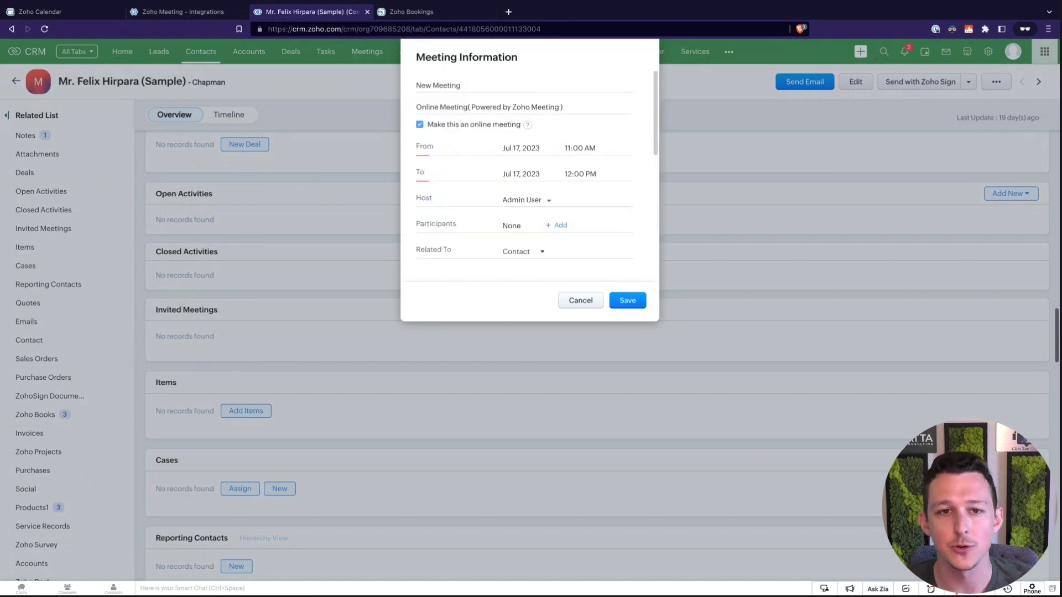
{"action": "triple_click", "coordinate": [474, 84]}
{"action": "type", "text": "Example CRM Me"}
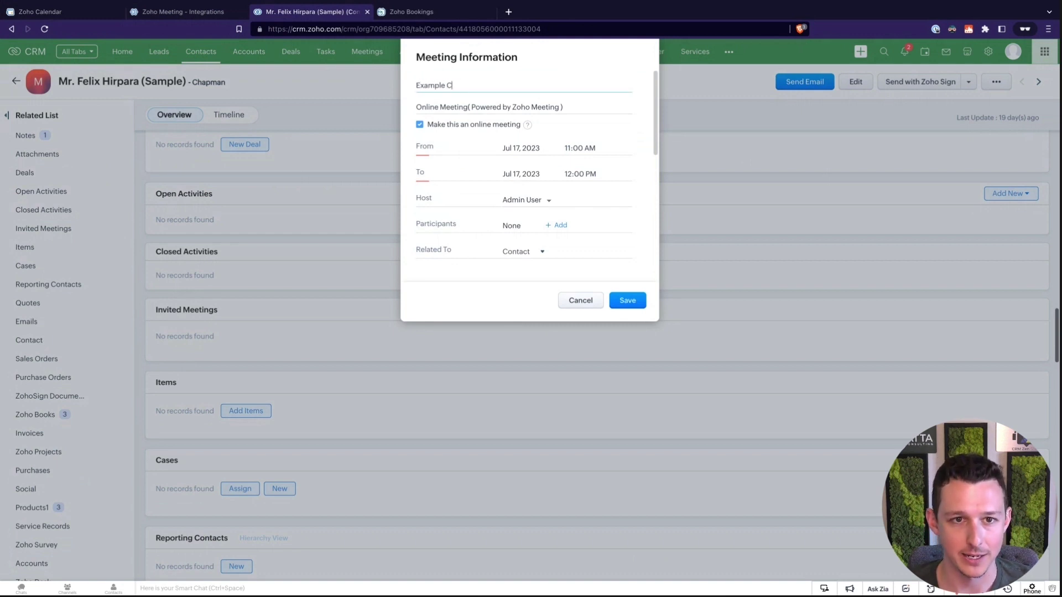
{"action": "type", "text": "eting"}
{"action": "left_click", "coordinate": [629, 302]}
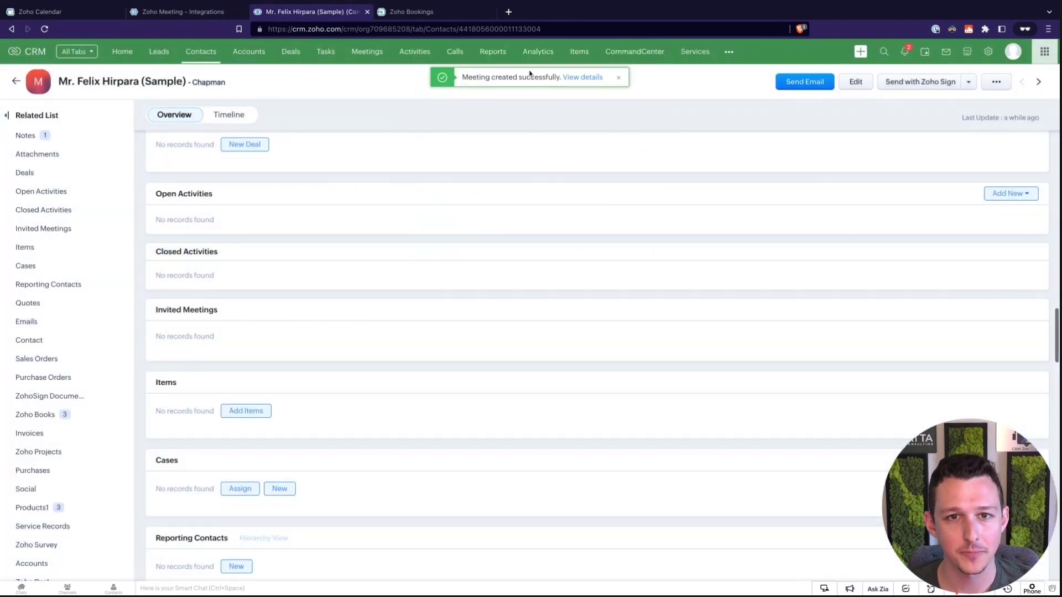
{"action": "left_click", "coordinate": [493, 242]}
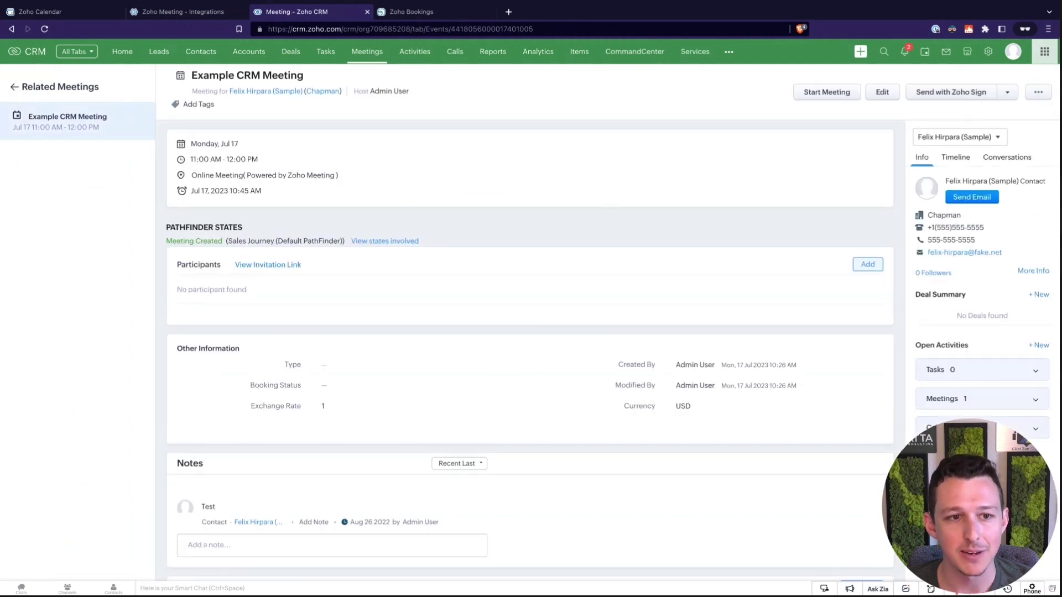
{"action": "scroll", "coordinate": [293, 250], "scroll_direction": "up", "scroll_amount": 1}
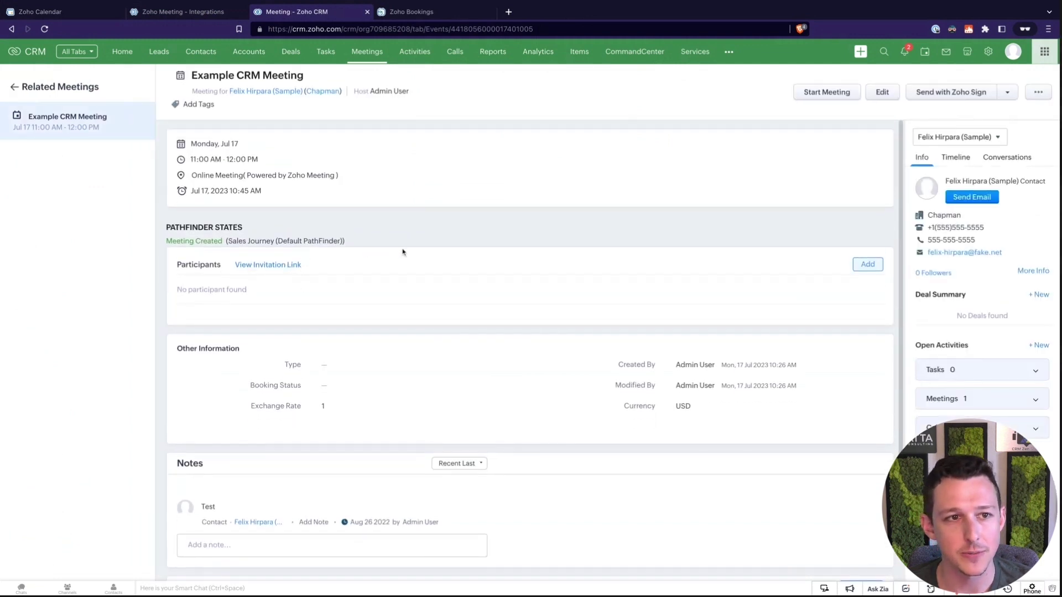
Close the CRM tab and confirm Monday 17's Example CRM Meeting has a Zoho Meeting link.
{"action": "left_click", "coordinate": [86, 14]}
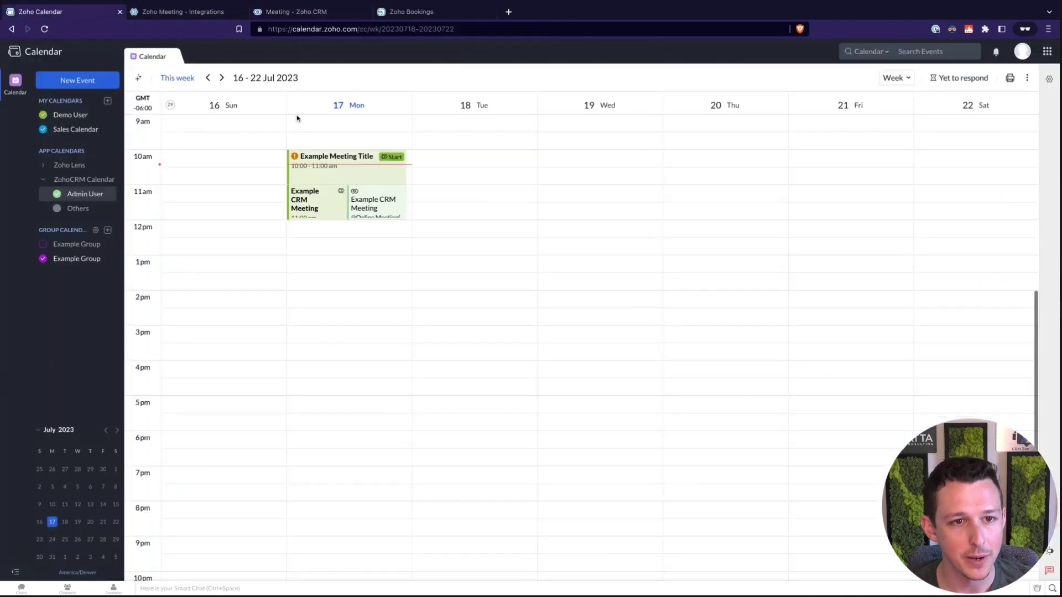
{"action": "left_click", "coordinate": [367, 13]}
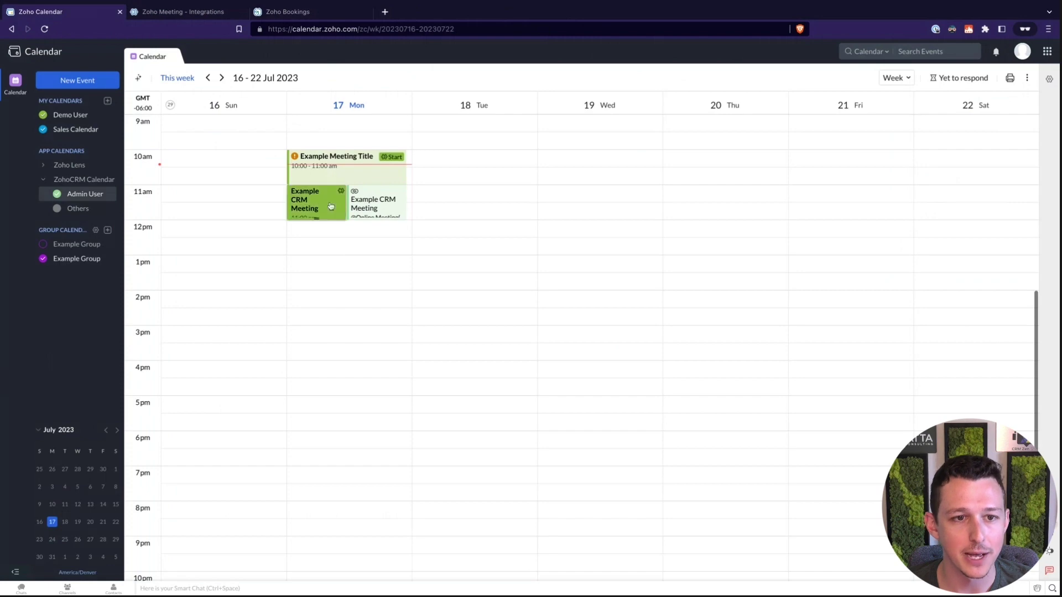
{"action": "left_click", "coordinate": [331, 206]}
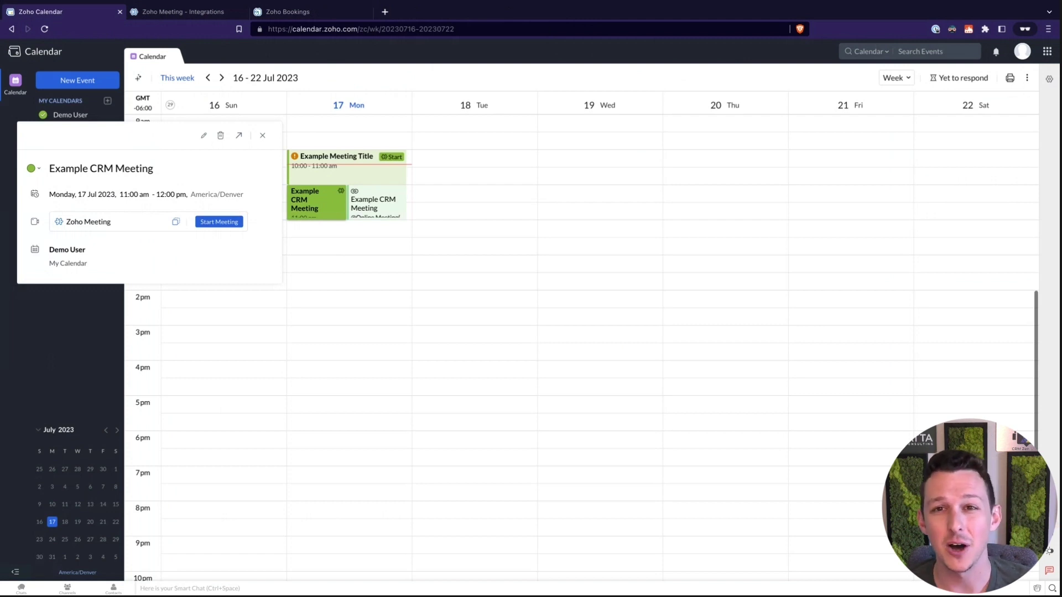
{"action": "left_click", "coordinate": [262, 135]}
{"action": "left_click", "coordinate": [208, 12]}
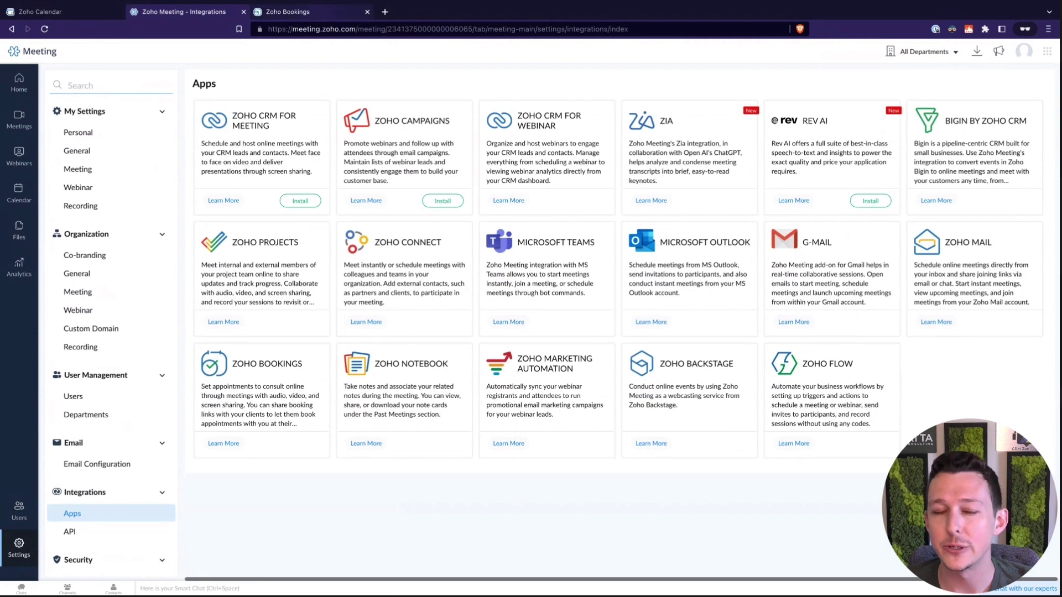
Switch with Ctrl+Tab to the Zoho Bookings calendar for Monday, 17 July 2023.
{"action": "key", "text": "ctrl+Tab"}
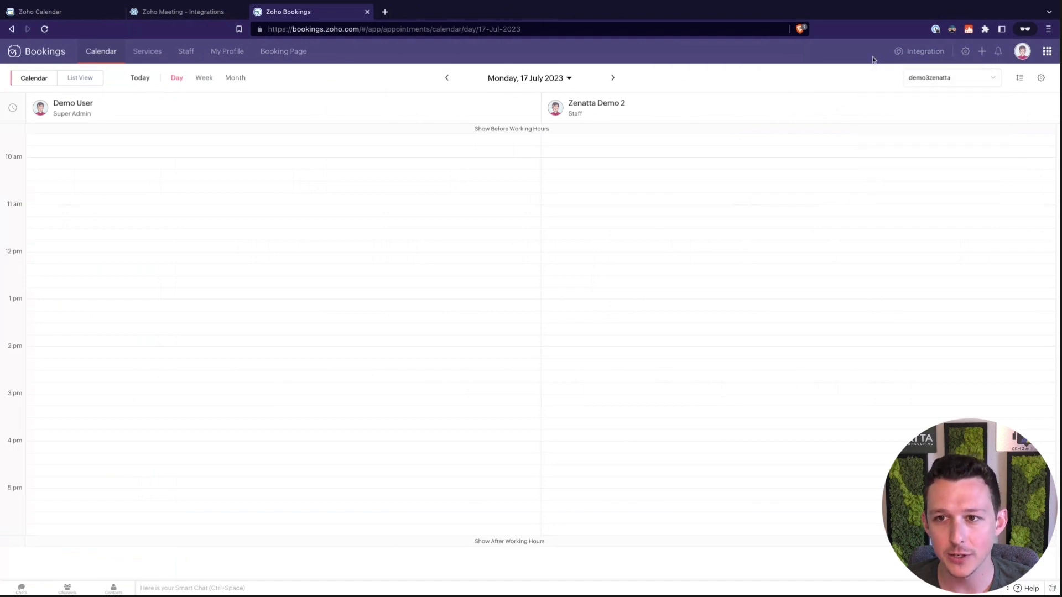
Review Bookings' Integration calendars: Zoho Calendar, Zoho CRM Calendar, Google Calendar, Office365/Outlook.com.
{"action": "left_click", "coordinate": [917, 53]}
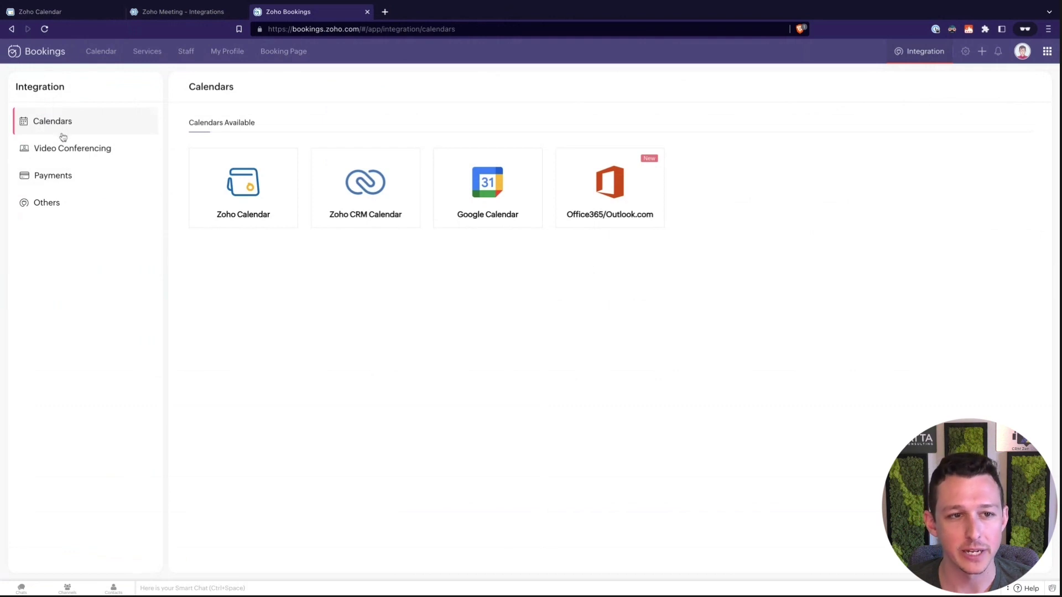
{"action": "mouse_move", "coordinate": [492, 187]}
{"action": "mouse_move", "coordinate": [252, 195]}
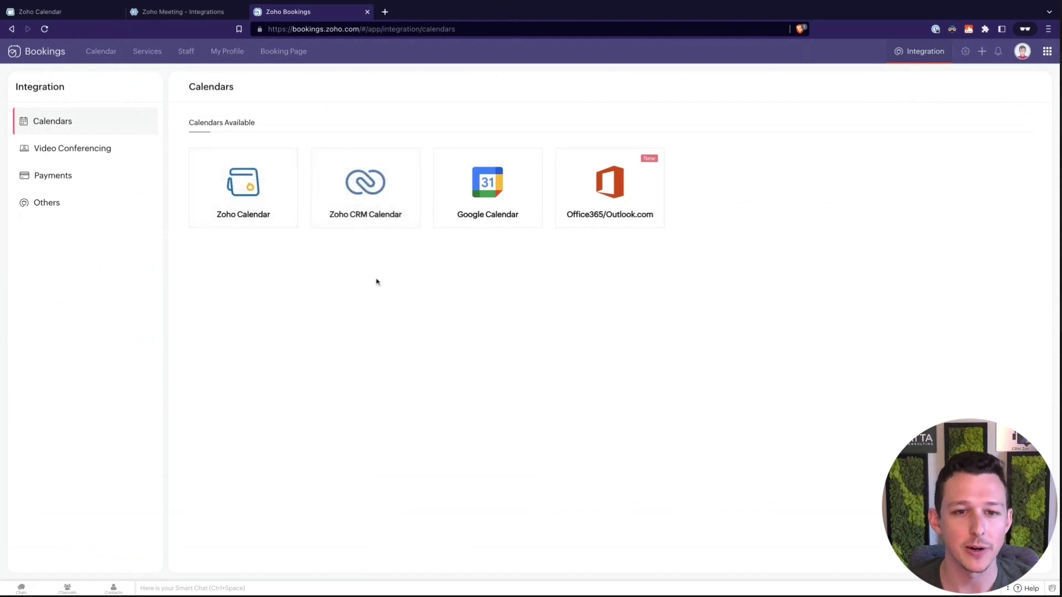
{"action": "mouse_move", "coordinate": [607, 224]}
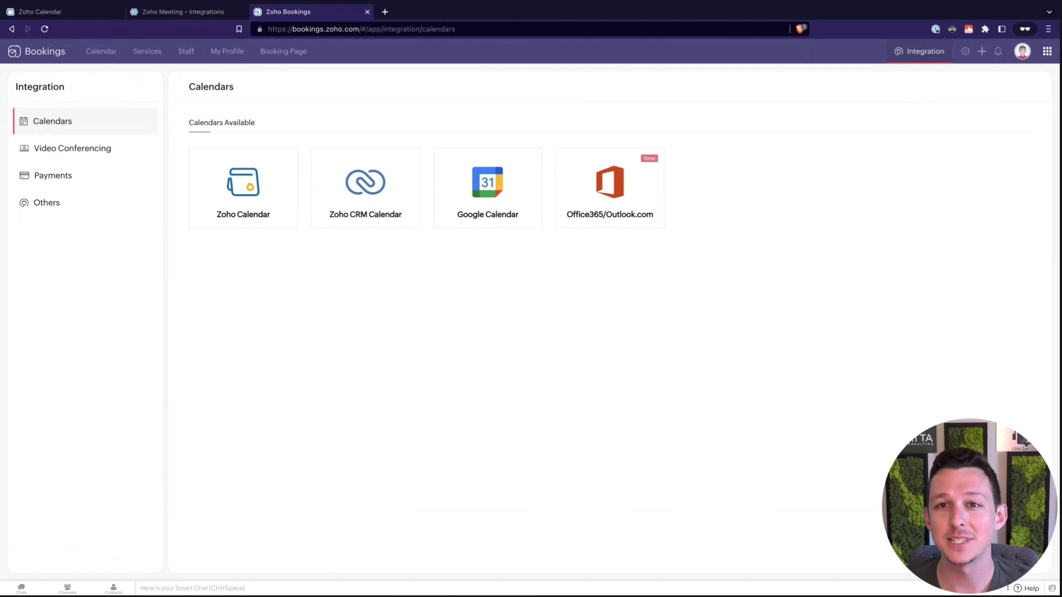
{"action": "mouse_move", "coordinate": [519, 217]}
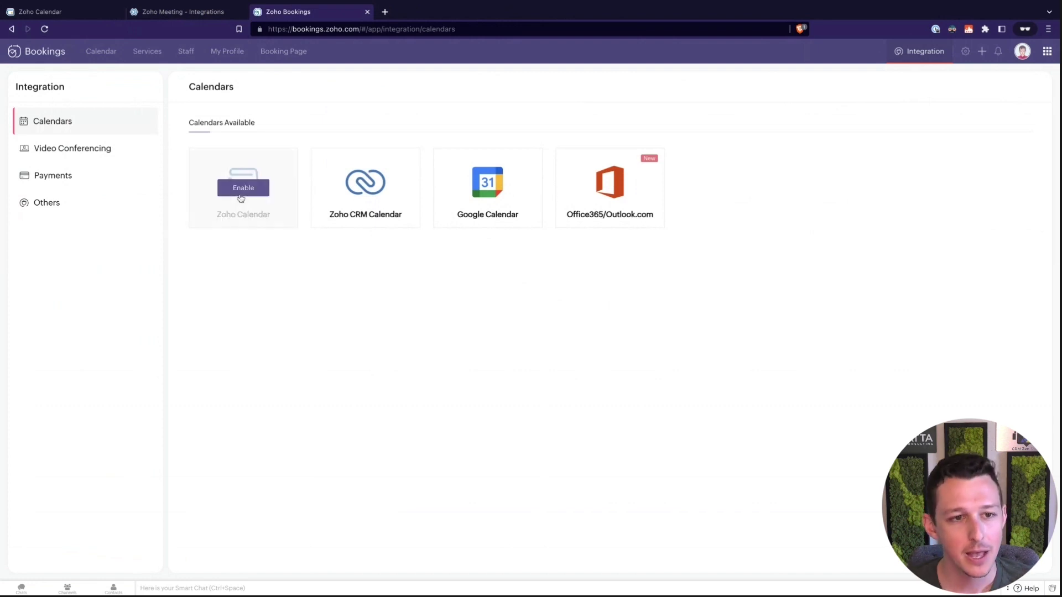
Enable Zoho Calendar in Bookings and choose Configure Now to reach Manage Calendars.
{"action": "left_click", "coordinate": [242, 188]}
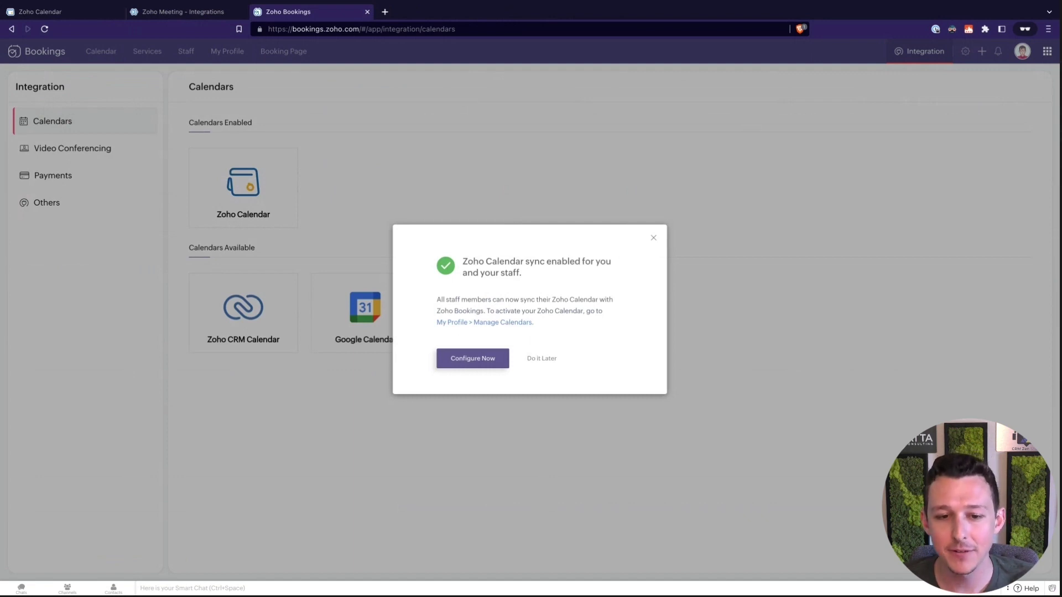
{"action": "left_click", "coordinate": [471, 365]}
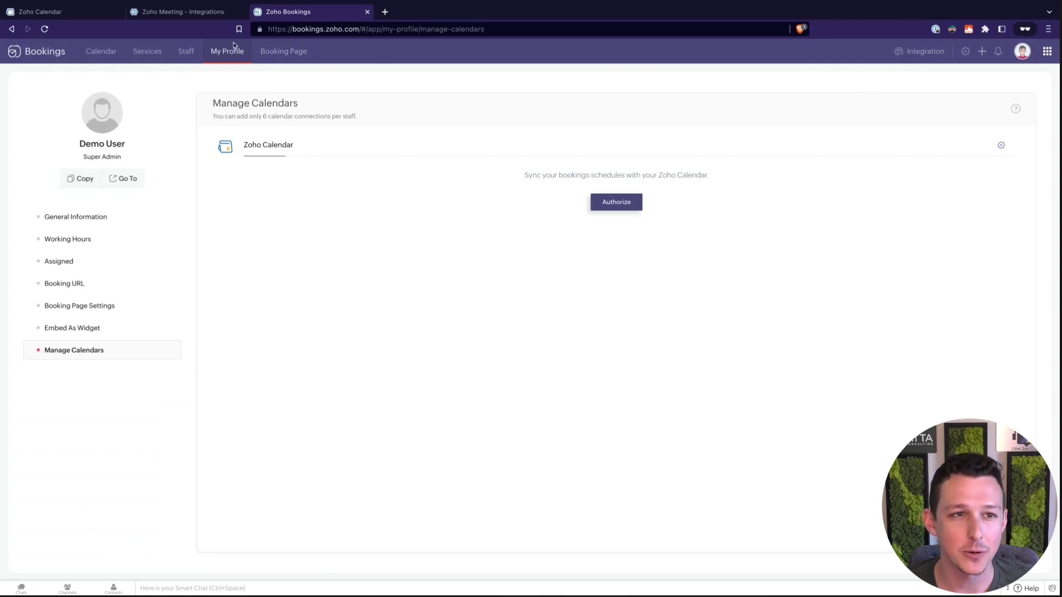
Authorize Zoho Calendar access and check availability against Demo User and Sales Calendar only.
{"action": "left_click", "coordinate": [621, 204]}
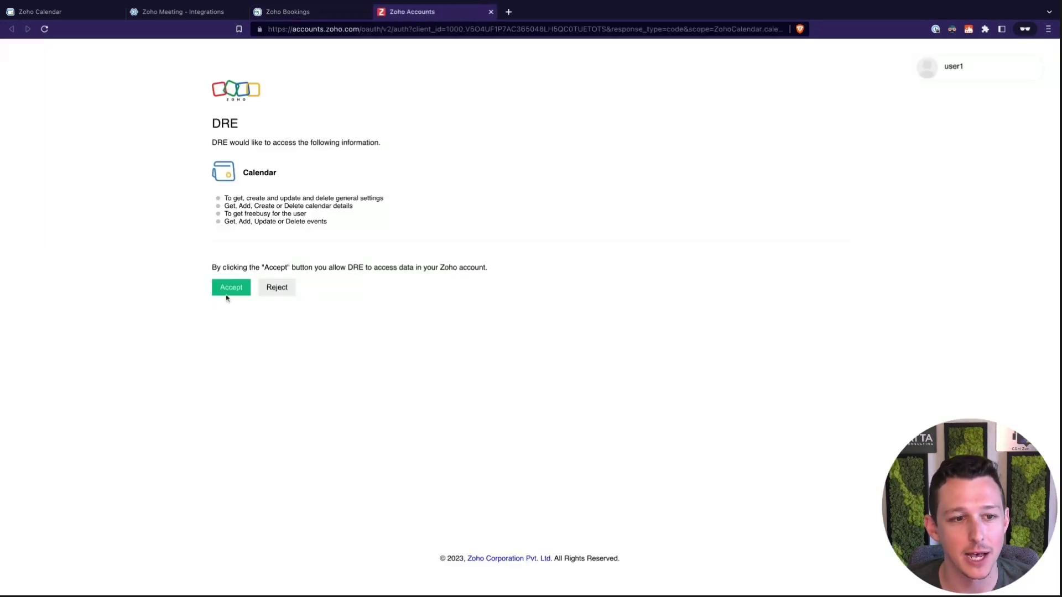
{"action": "left_click", "coordinate": [232, 290]}
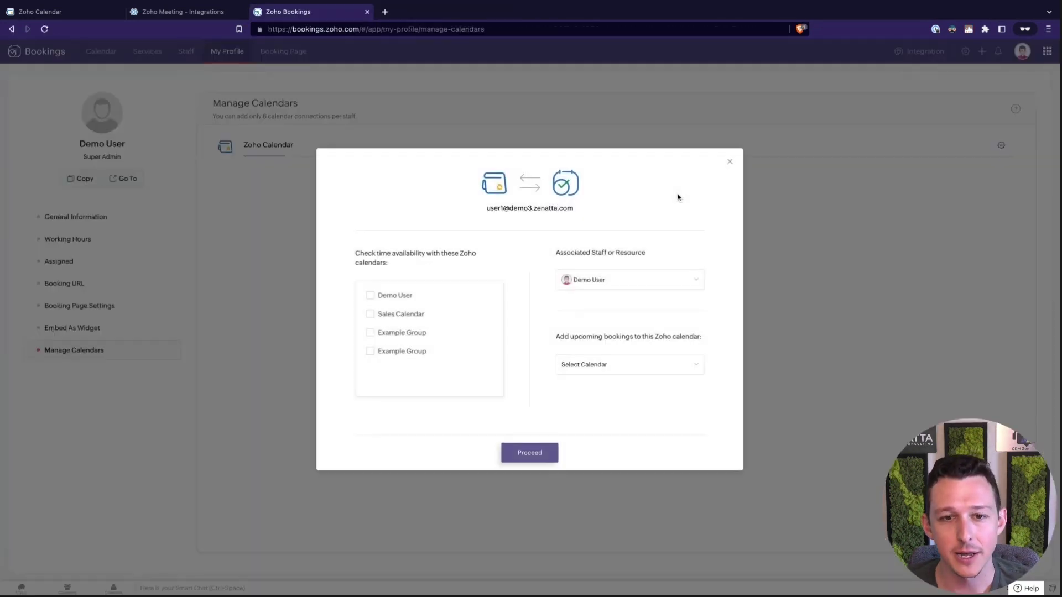
{"action": "left_click", "coordinate": [369, 295]}
{"action": "left_click", "coordinate": [370, 314]}
{"action": "left_click", "coordinate": [370, 351]}
{"action": "left_click", "coordinate": [370, 332]}
{"action": "left_click", "coordinate": [370, 332]}
{"action": "left_click", "coordinate": [370, 351]}
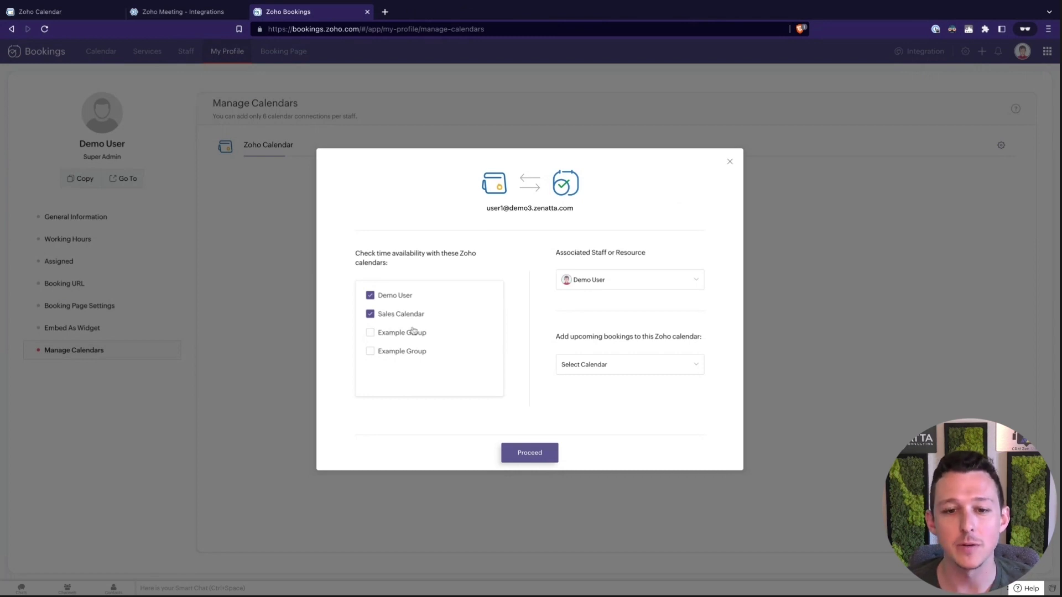
Add upcoming bookings to the Demo User calendar, keeping Demo User as associated staff.
{"action": "left_click", "coordinate": [599, 365]}
{"action": "left_click", "coordinate": [619, 281]}
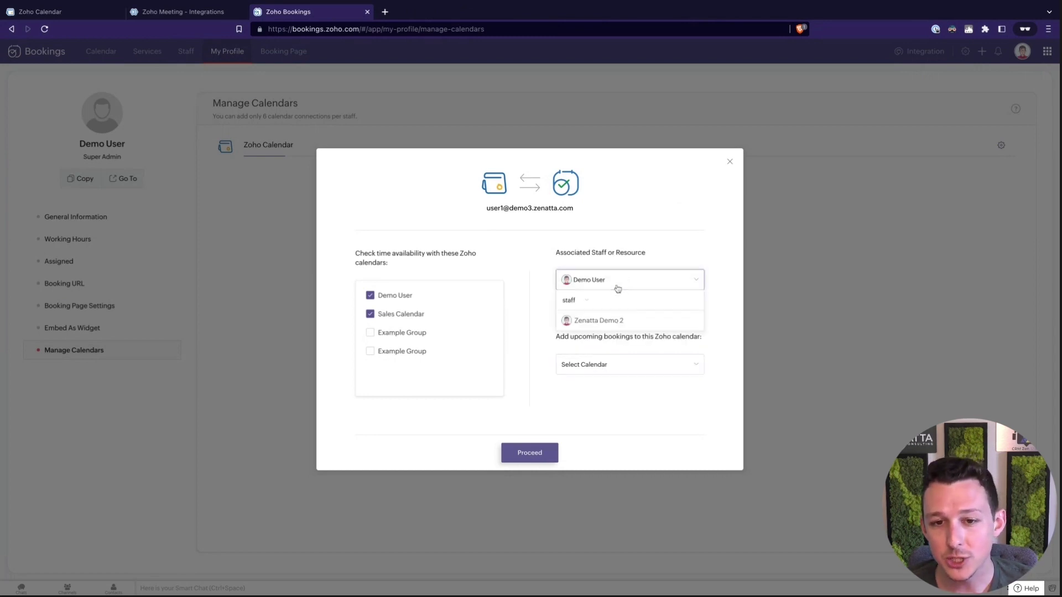
{"action": "left_click", "coordinate": [604, 250]}
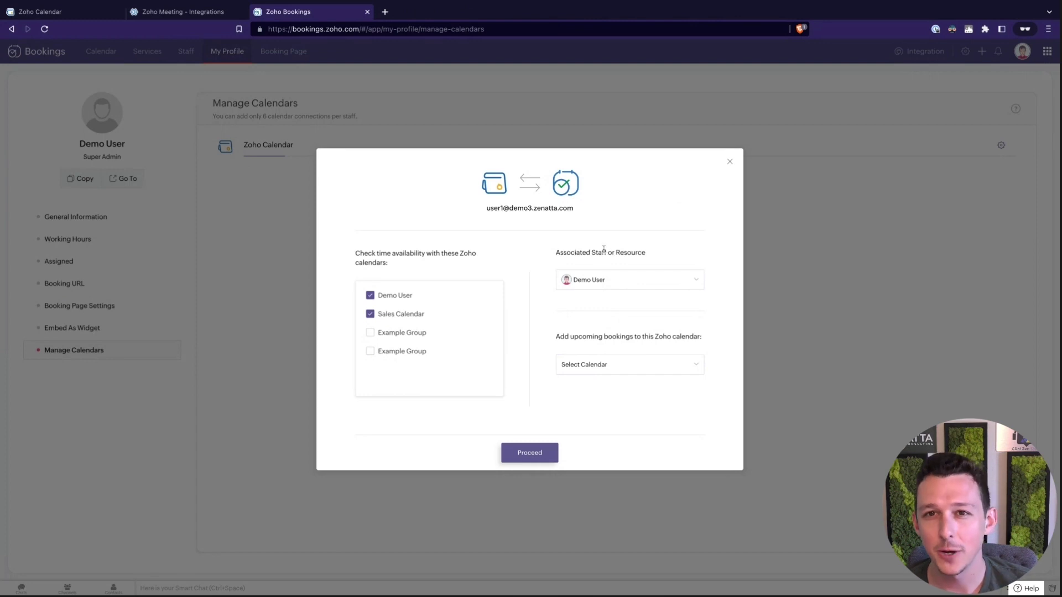
{"action": "left_click", "coordinate": [605, 366]}
{"action": "left_click", "coordinate": [602, 295]}
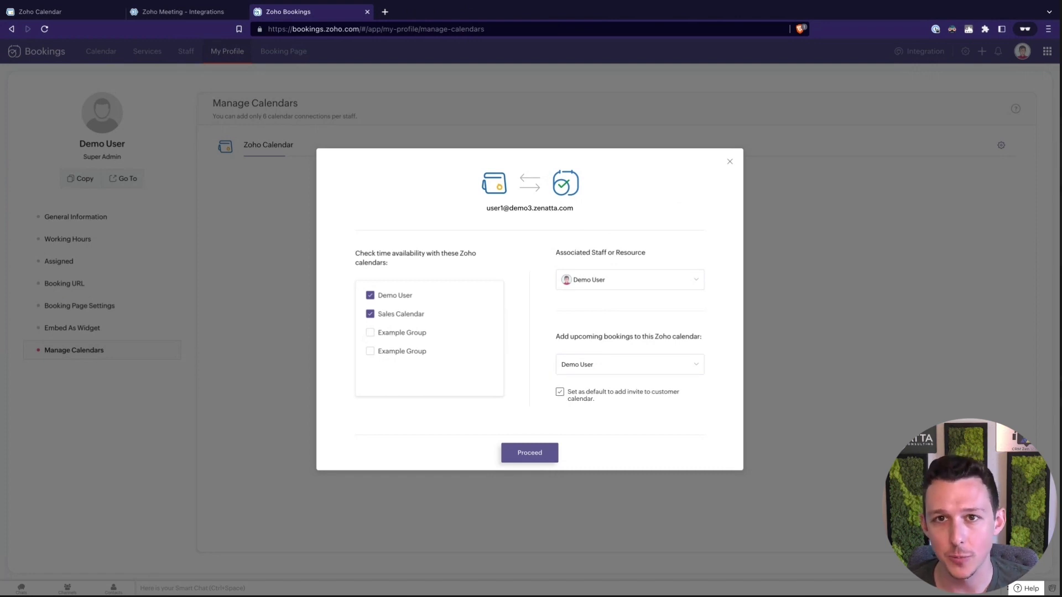
Save the Zoho Calendar connection and compare 17 July events across Zoho Calendar and Bookings.
{"action": "left_click", "coordinate": [524, 455]}
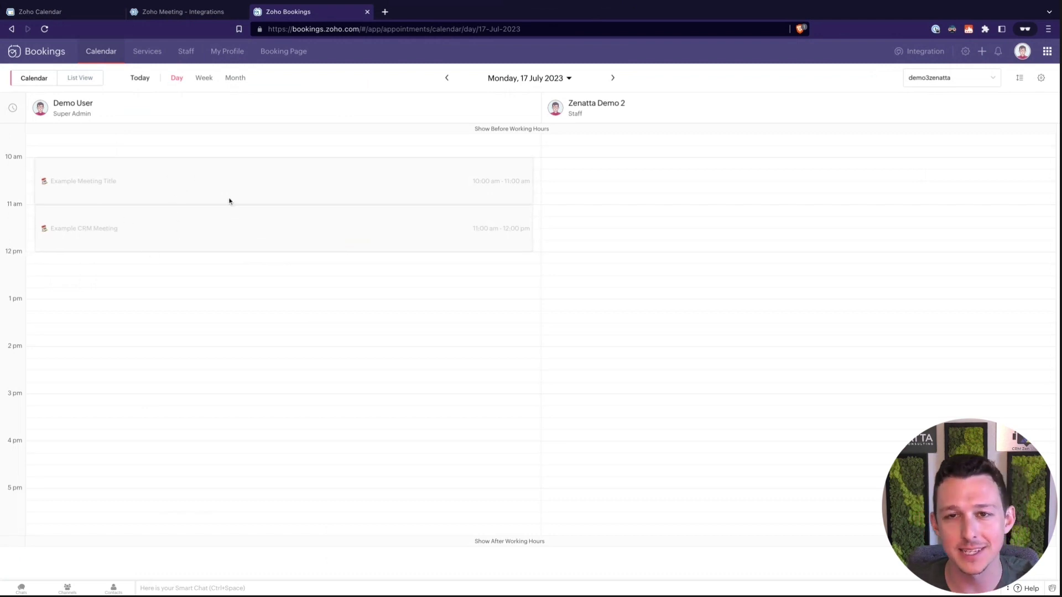
{"action": "left_click", "coordinate": [89, 16]}
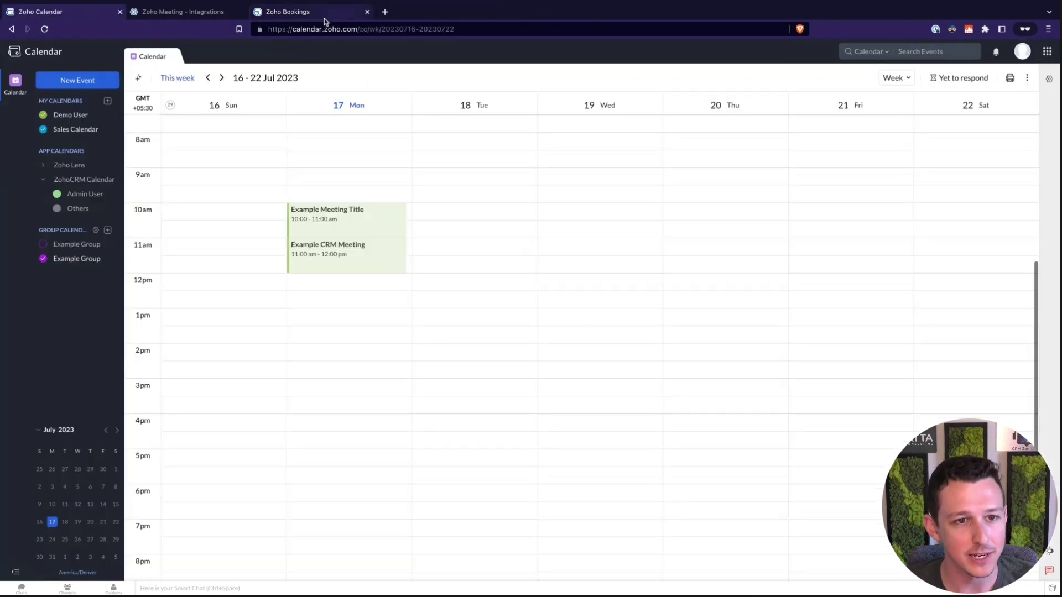
{"action": "left_click", "coordinate": [316, 18]}
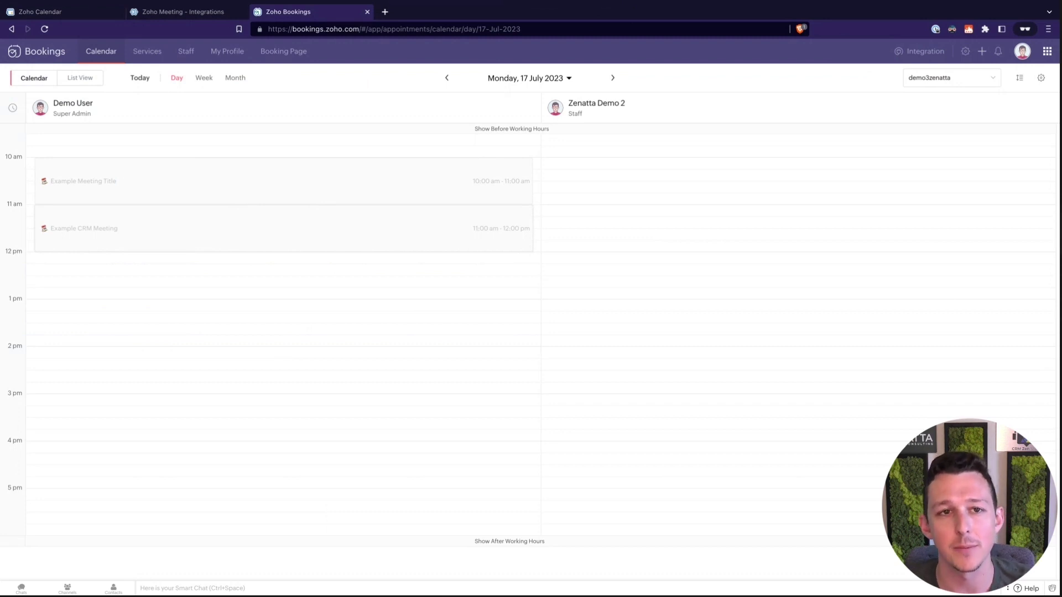
Browse the Bookings Payments and Others integrations, ending on Video Conferencing with Zoho Meeting listed.
{"action": "left_click", "coordinate": [919, 50]}
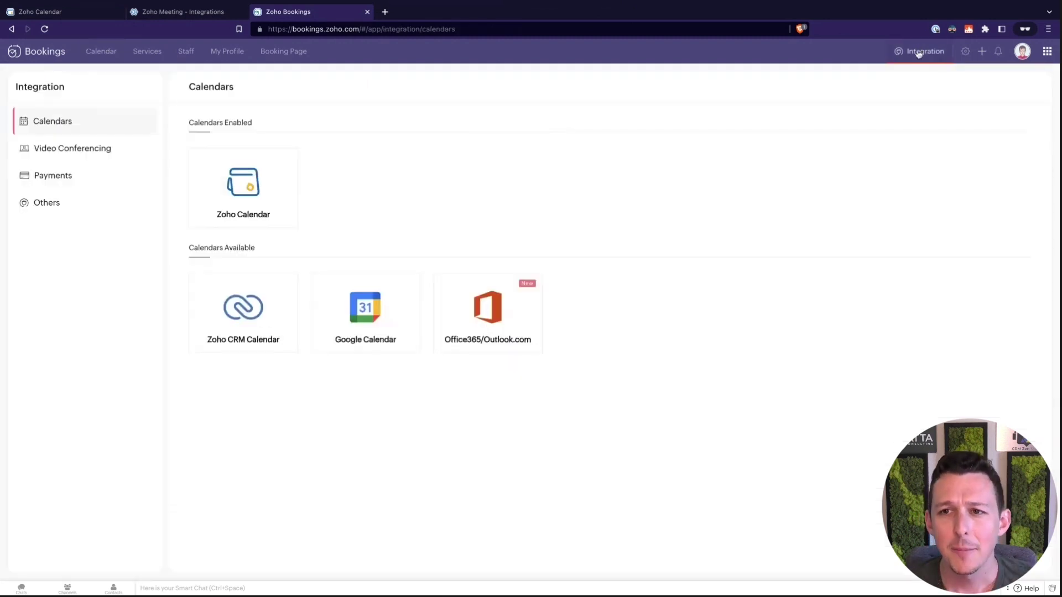
{"action": "left_click", "coordinate": [80, 173]}
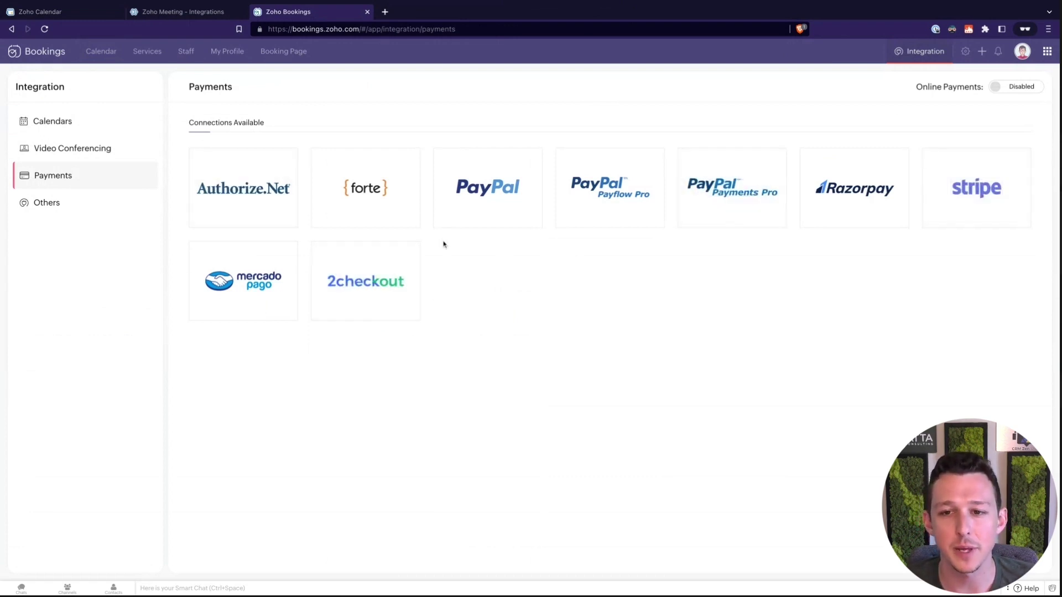
{"action": "left_click", "coordinate": [93, 201]}
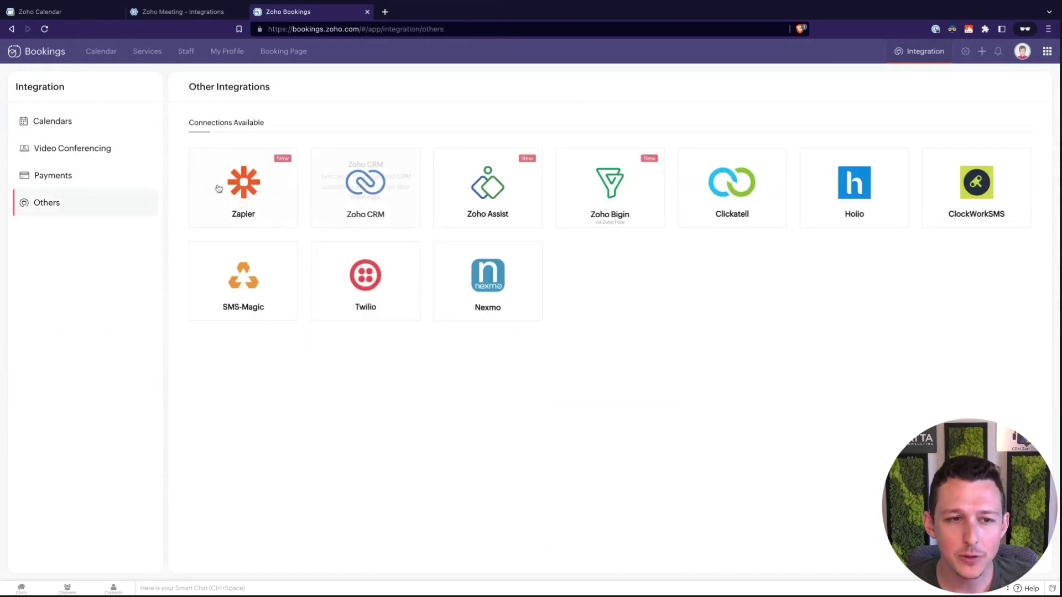
{"action": "mouse_move", "coordinate": [256, 191]}
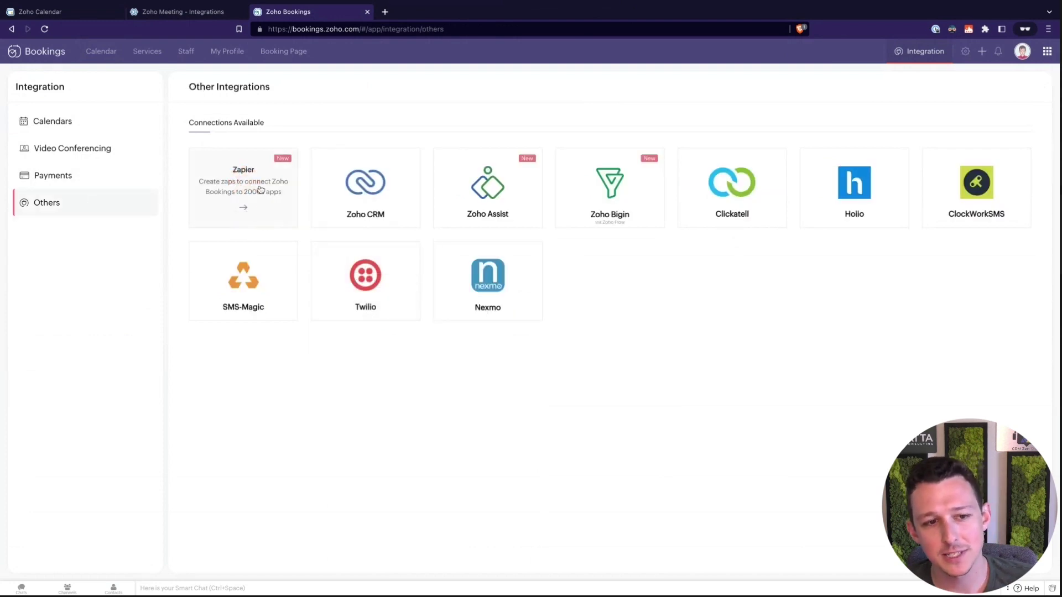
{"action": "mouse_move", "coordinate": [287, 280]}
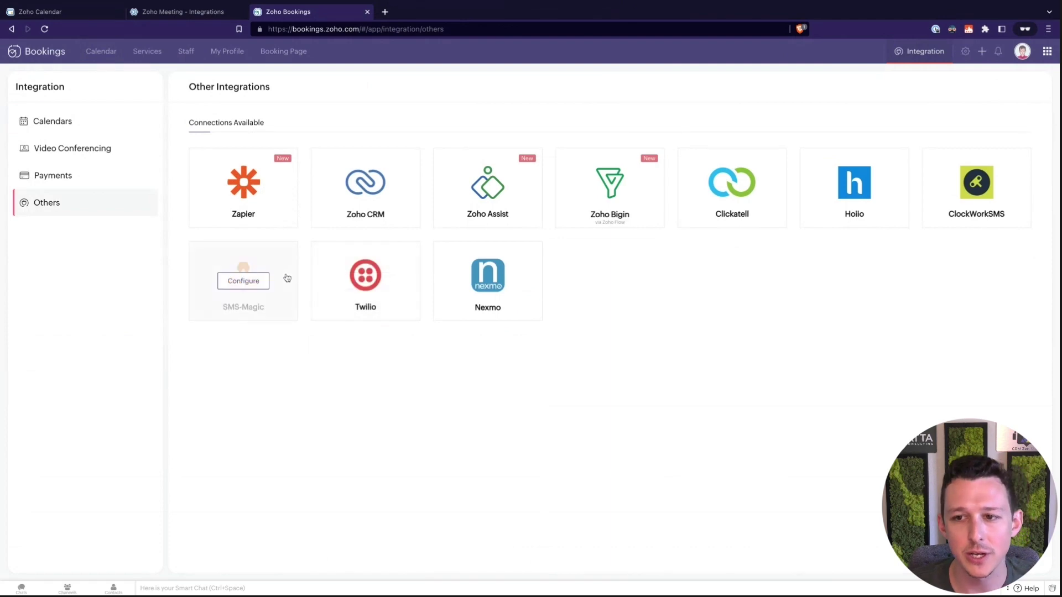
{"action": "mouse_move", "coordinate": [360, 186]}
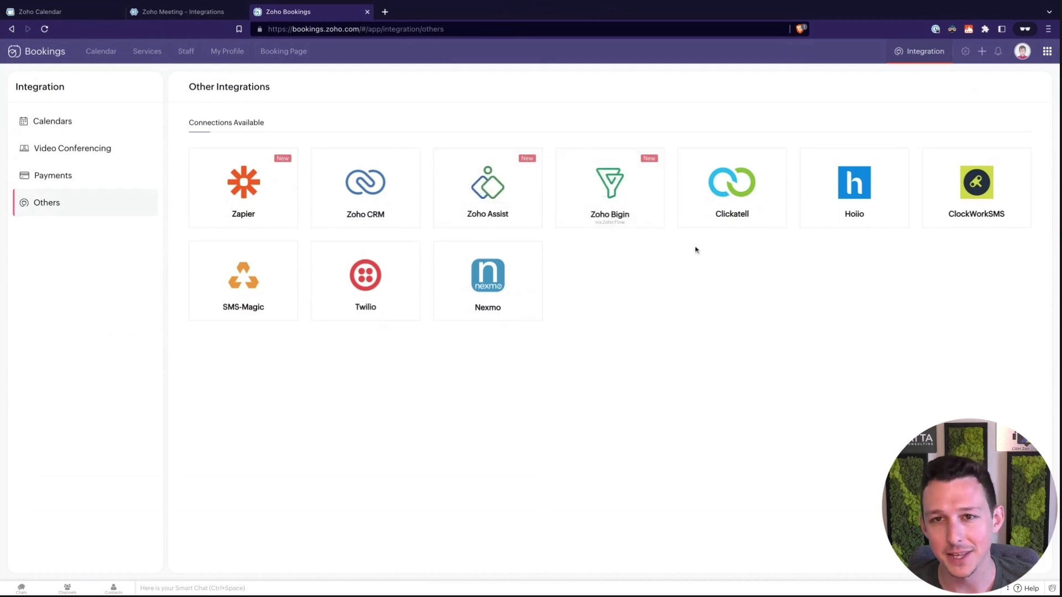
{"action": "left_click", "coordinate": [89, 148]}
Enable the Zoho Meeting card, accept the Zoho Accounts access request, and dismiss the confirmation.
{"action": "mouse_move", "coordinate": [291, 215]}
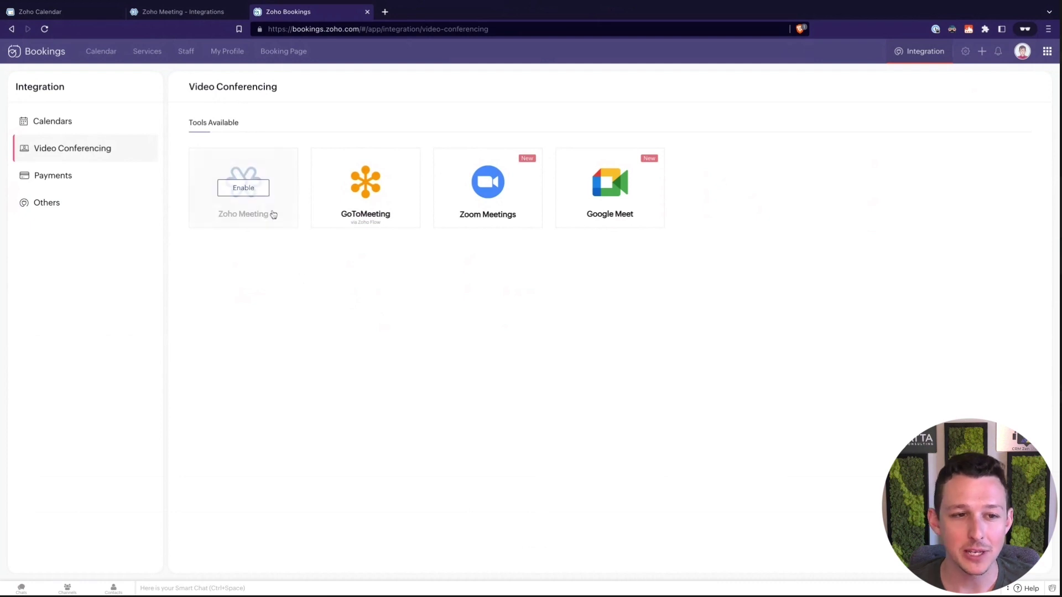
{"action": "mouse_move", "coordinate": [369, 220]}
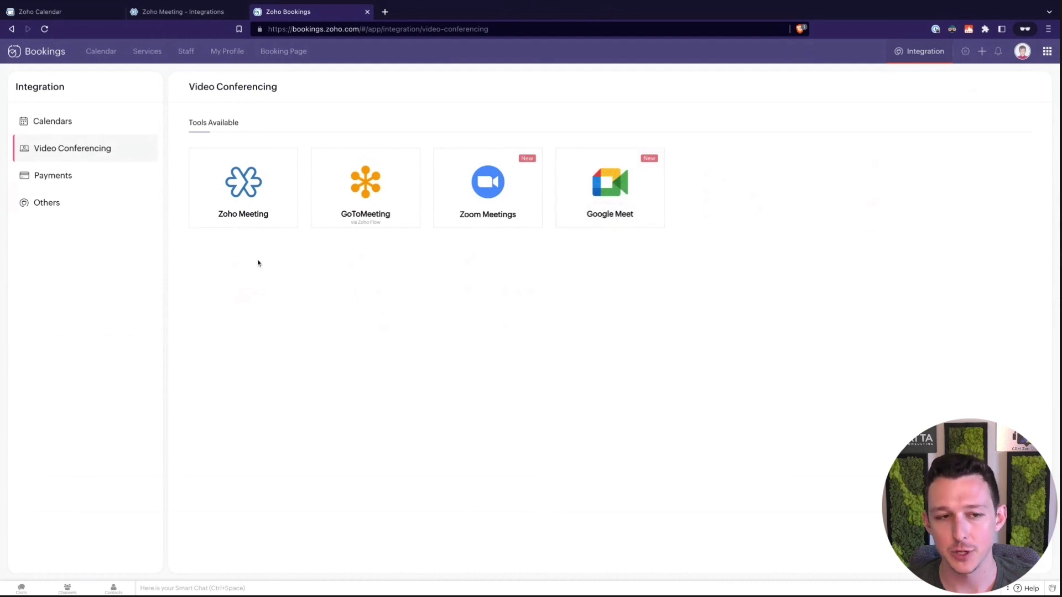
{"action": "mouse_move", "coordinate": [233, 214]}
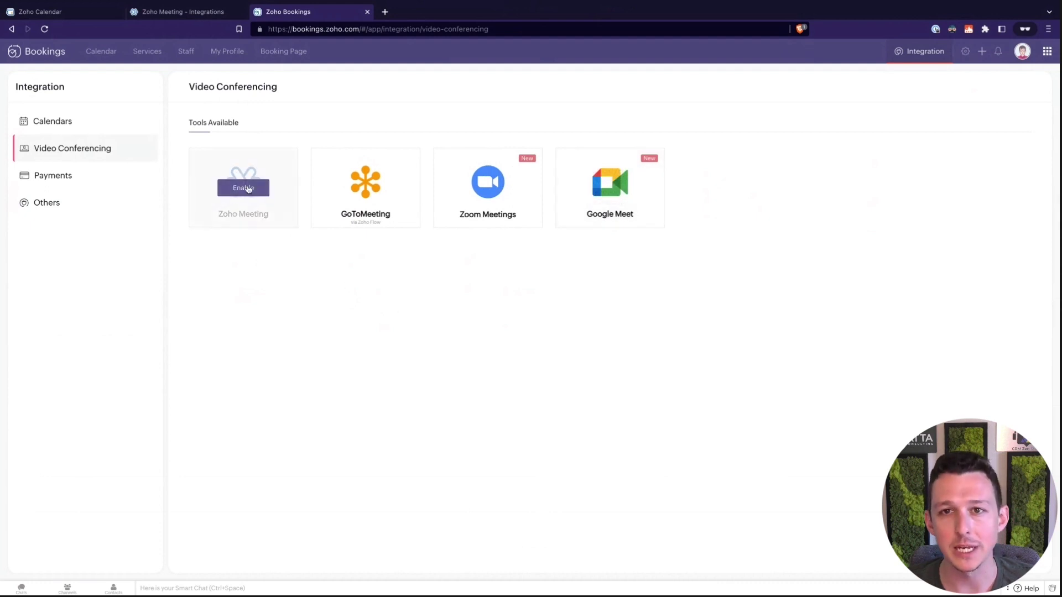
{"action": "left_click", "coordinate": [248, 189]}
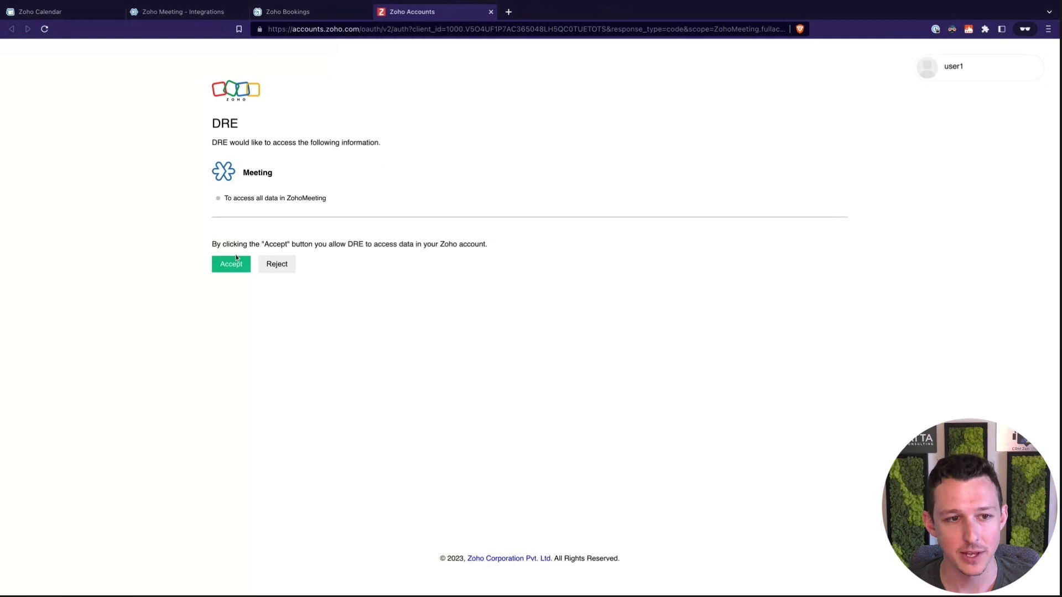
{"action": "left_click", "coordinate": [236, 265]}
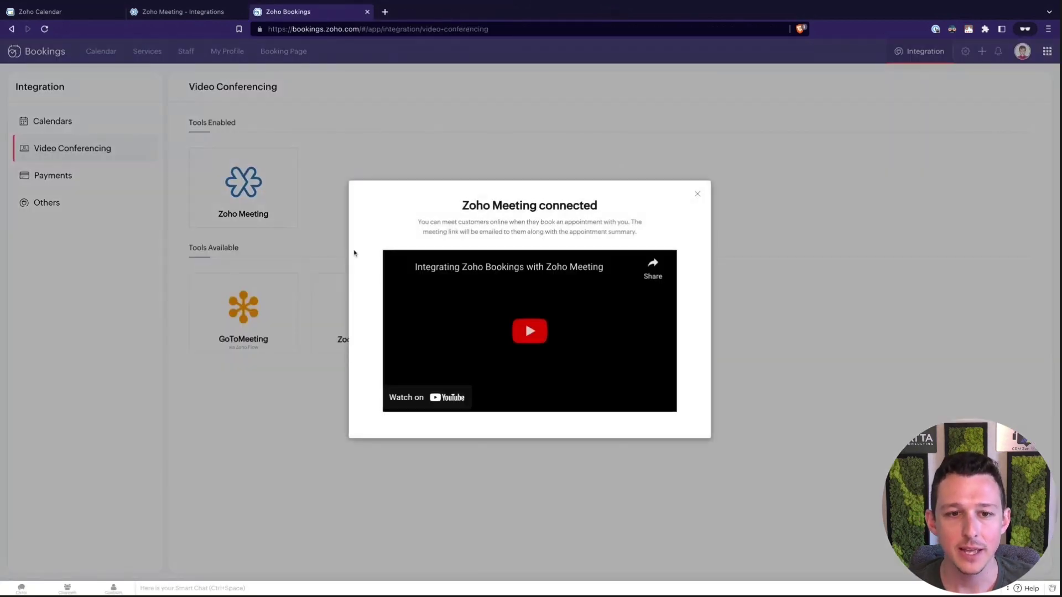
{"action": "left_click", "coordinate": [697, 194]}
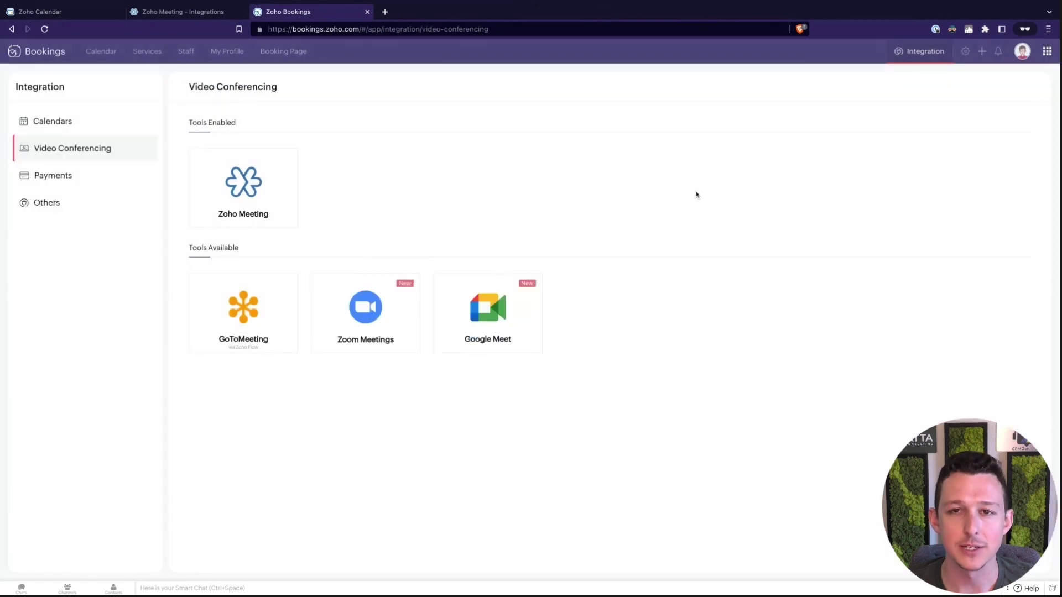
{"action": "mouse_move", "coordinate": [241, 196]}
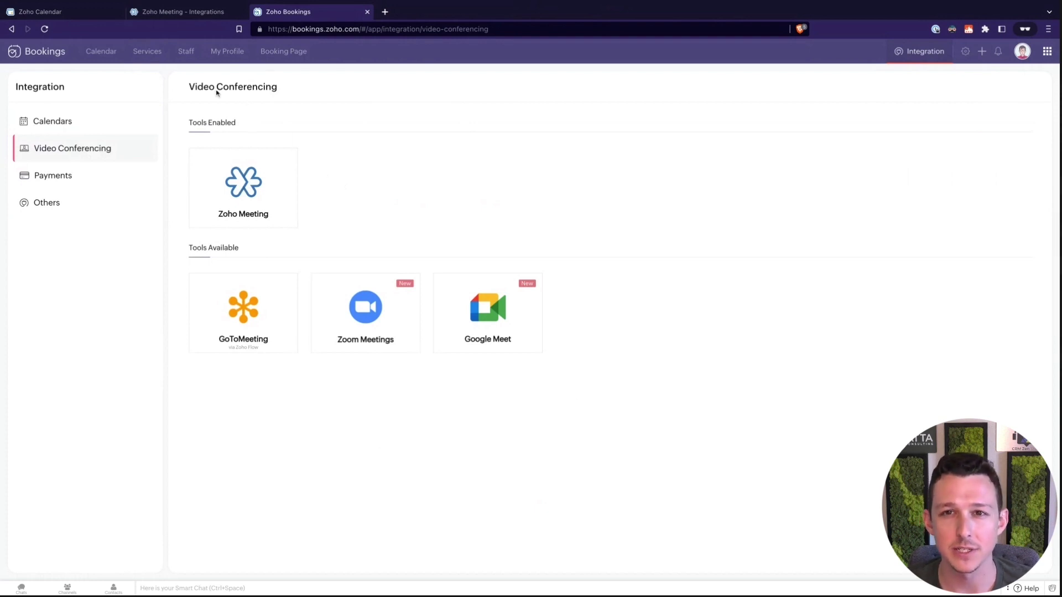
Set Create Online Meeting to Yes for the 30-minute Meeting service and open its Booking URL.
{"action": "left_click", "coordinate": [158, 57]}
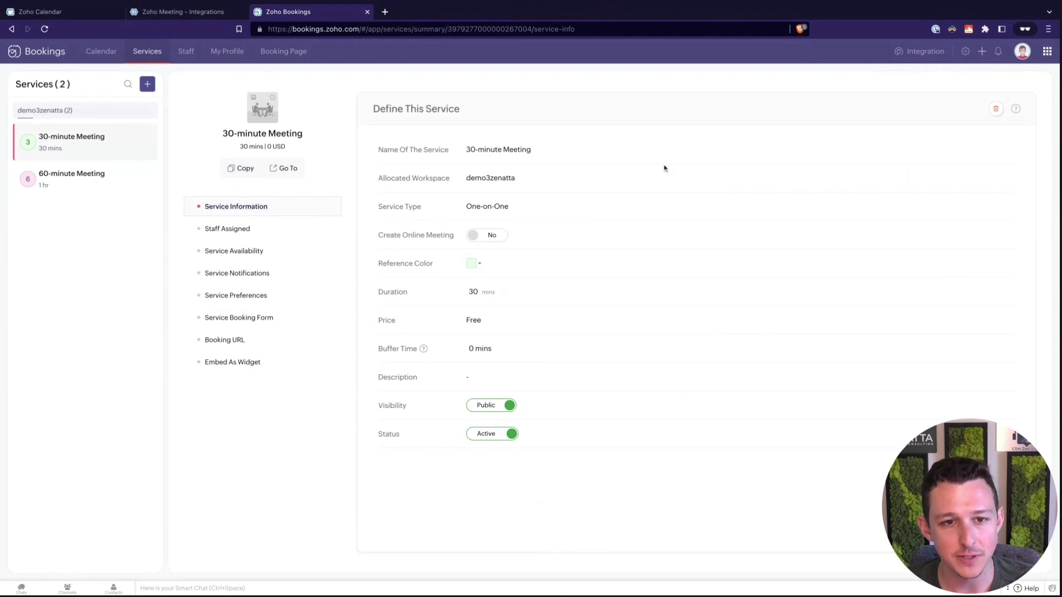
{"action": "triple_click", "coordinate": [378, 235]}
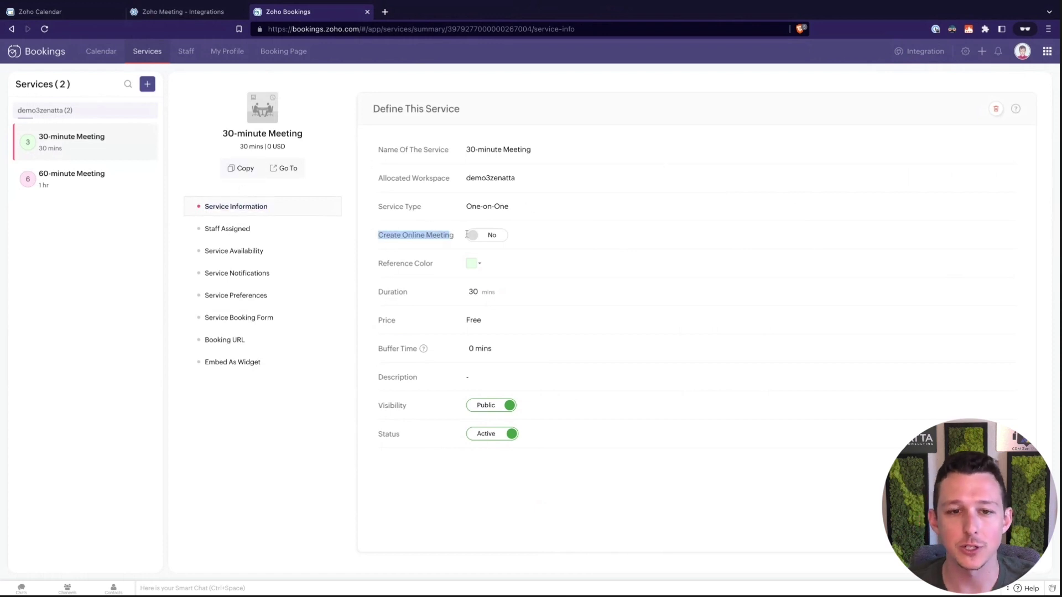
{"action": "left_click", "coordinate": [477, 238]}
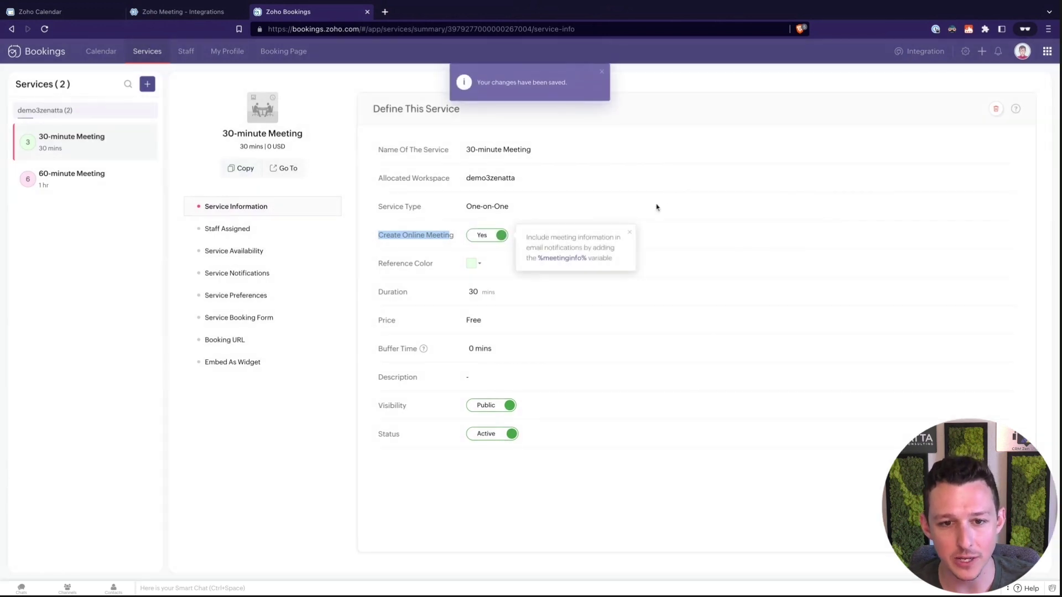
{"action": "left_click", "coordinate": [655, 211]}
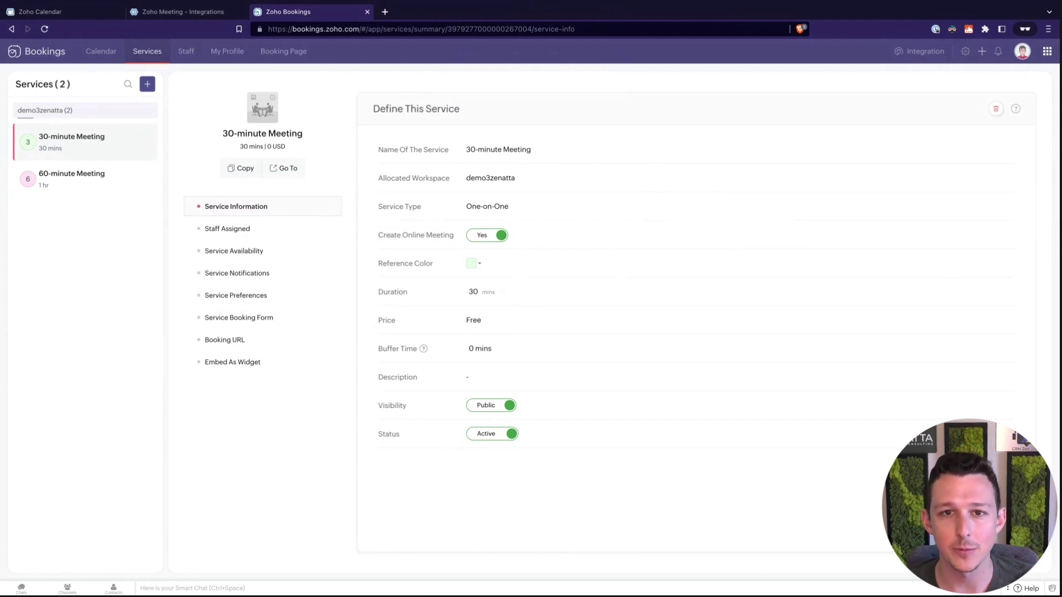
{"action": "left_click", "coordinate": [228, 339]}
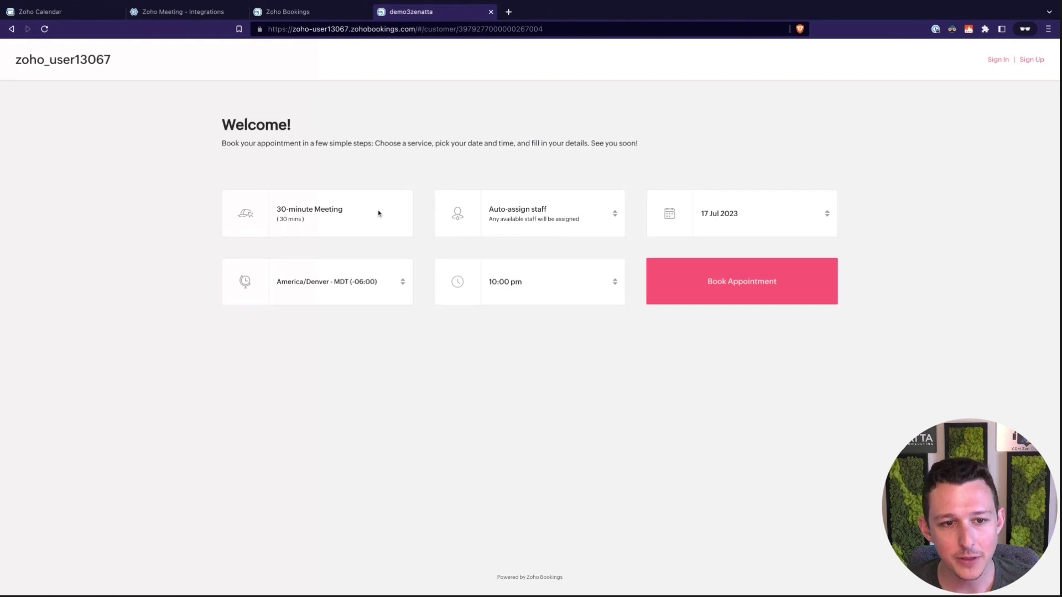
Choose Demo User, 20 July and the 06:00 am slot, then proceed to book.
{"action": "left_click", "coordinate": [573, 230]}
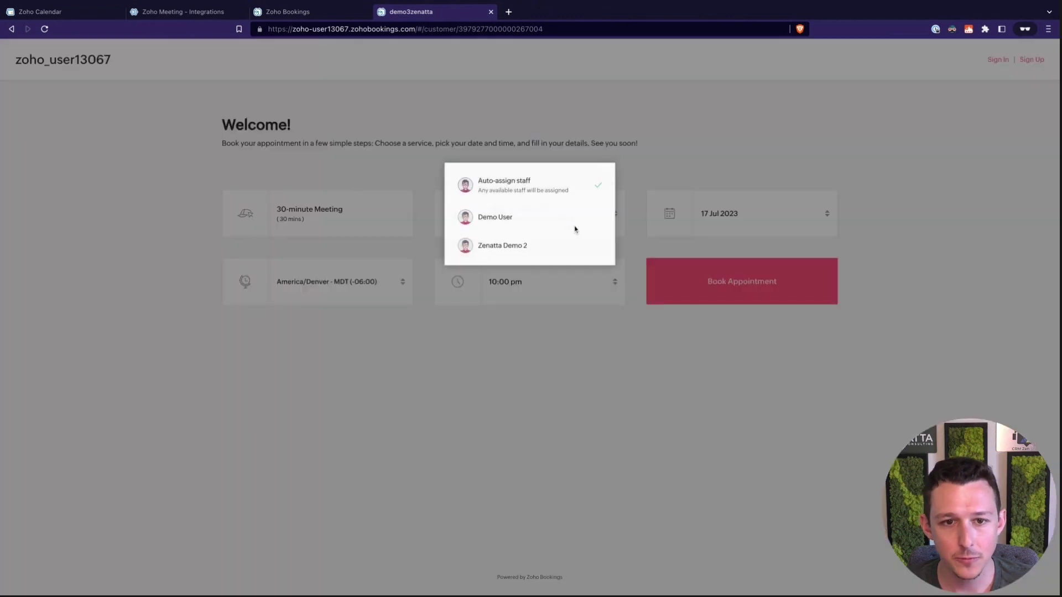
{"action": "left_click", "coordinate": [547, 219]}
{"action": "left_click", "coordinate": [723, 228]}
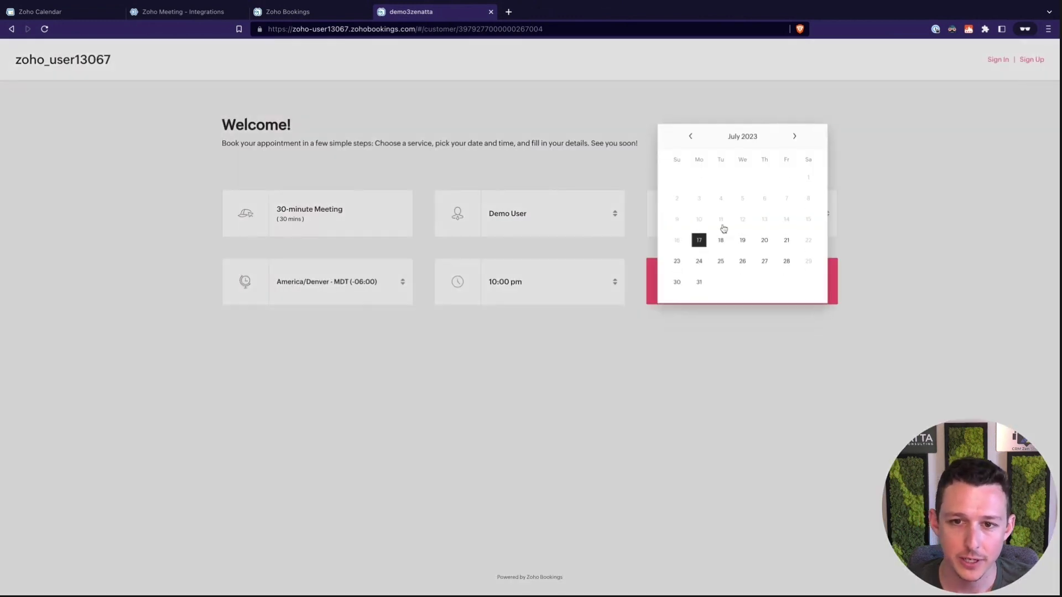
{"action": "left_click", "coordinate": [764, 240]}
{"action": "left_click", "coordinate": [605, 283]}
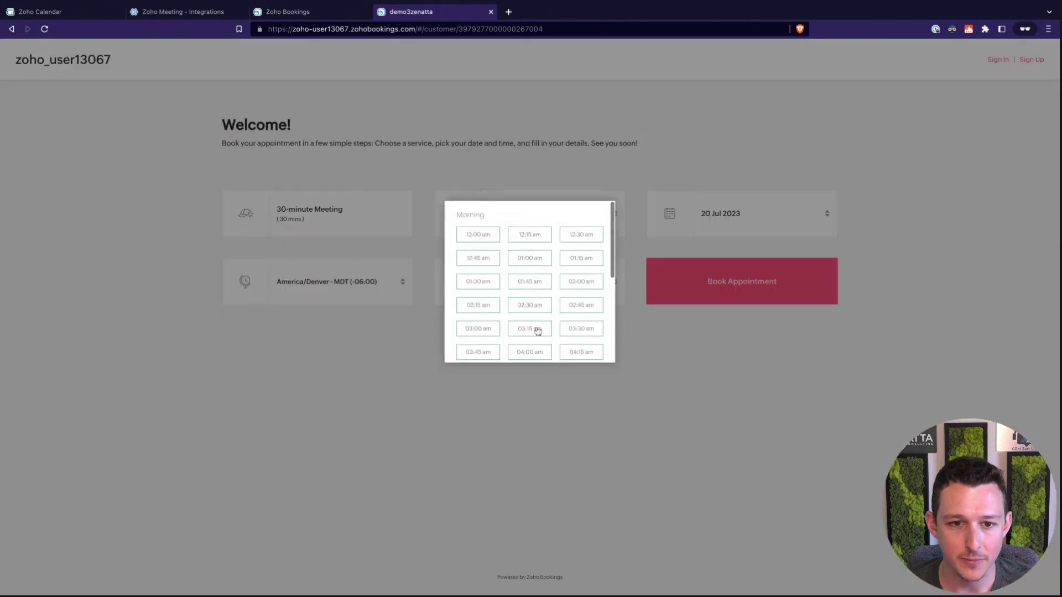
{"action": "scroll", "coordinate": [531, 332], "scroll_direction": "down", "scroll_amount": 2}
{"action": "left_click", "coordinate": [489, 332]}
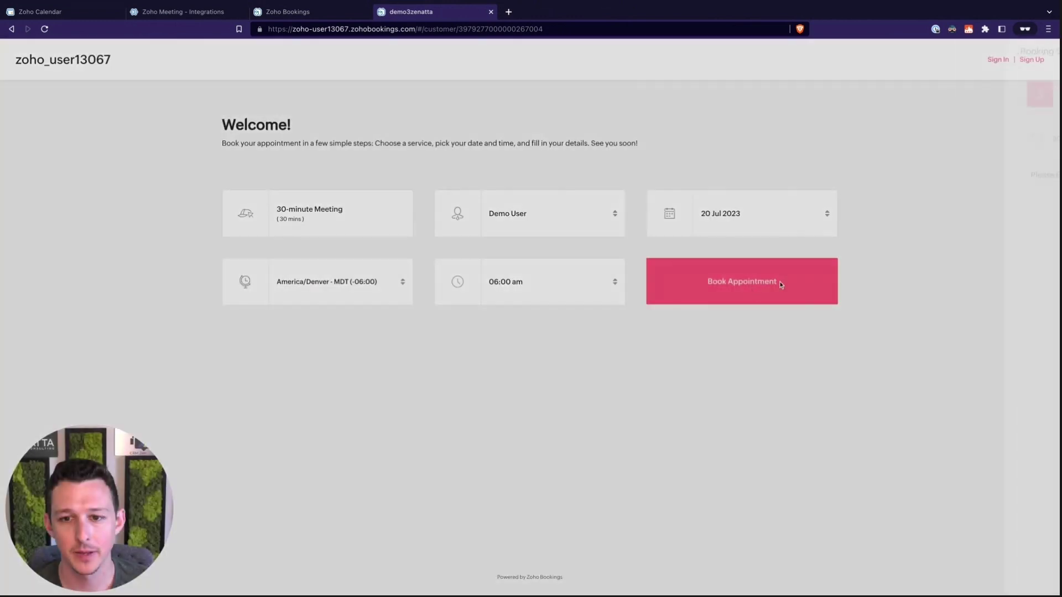
{"action": "left_click", "coordinate": [780, 285]}
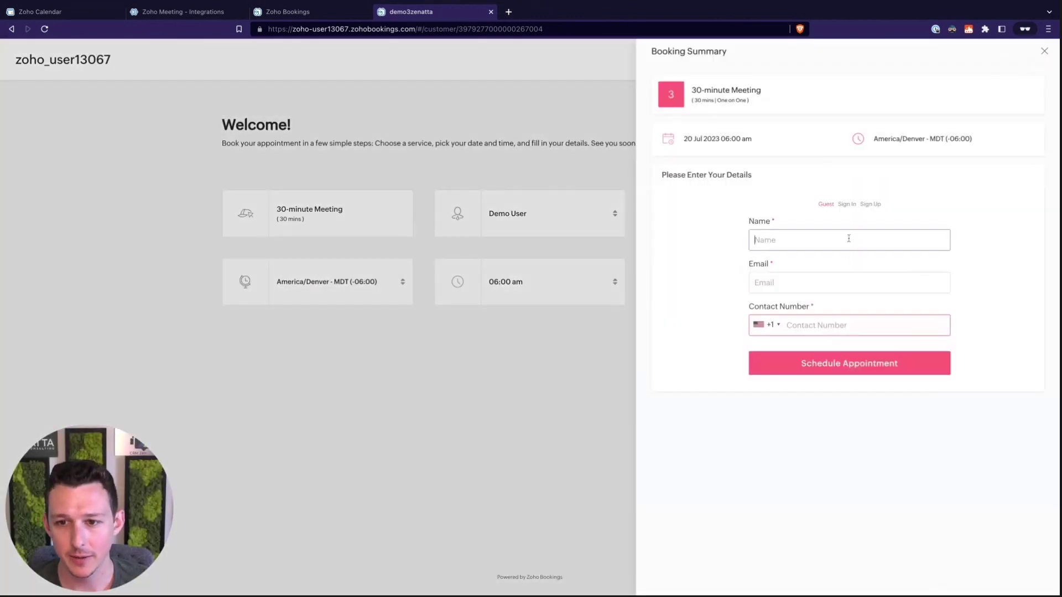
Fill in the guest's name, e-mail address and contact number, and schedule the appointment.
{"action": "type", "text": "Examl"}
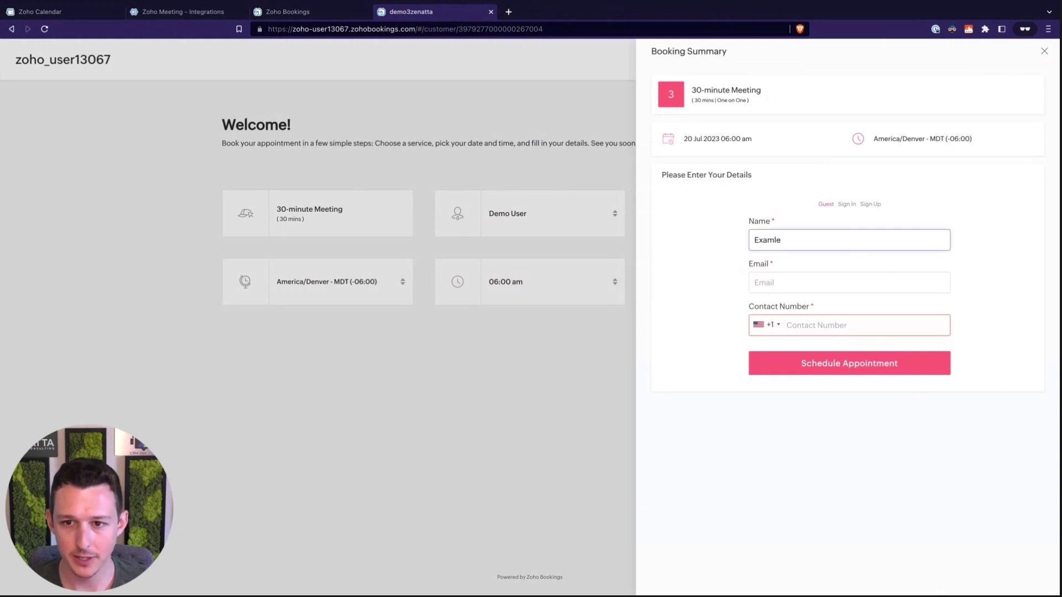
{"action": "key", "text": "BackSpace"}
{"action": "type", "text": "ple Name"}
{"action": "key", "text": "Tab"}
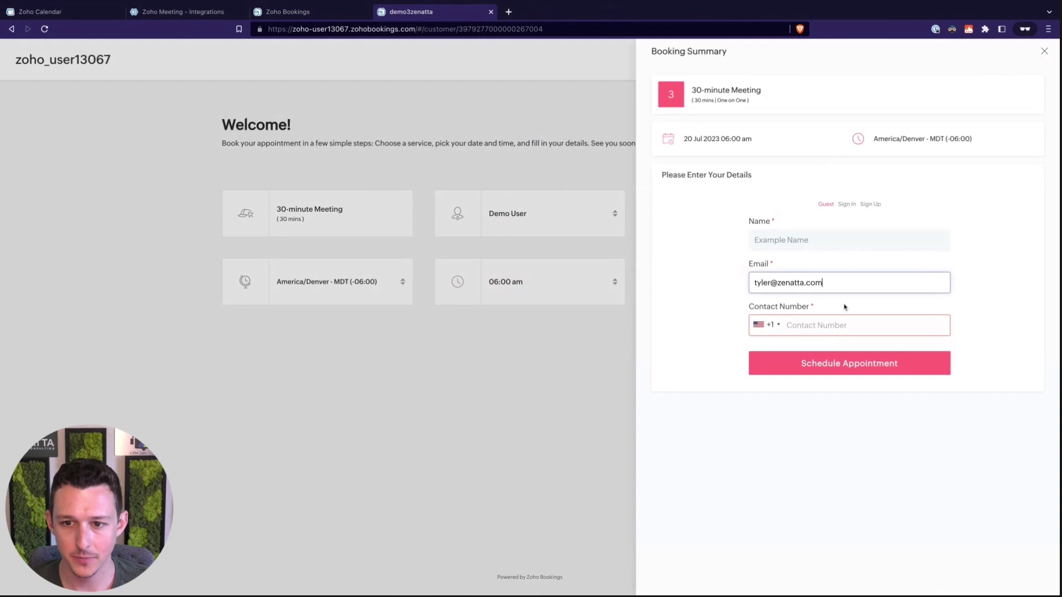
{"action": "left_click", "coordinate": [842, 325]}
{"action": "type", "text": "555555"}
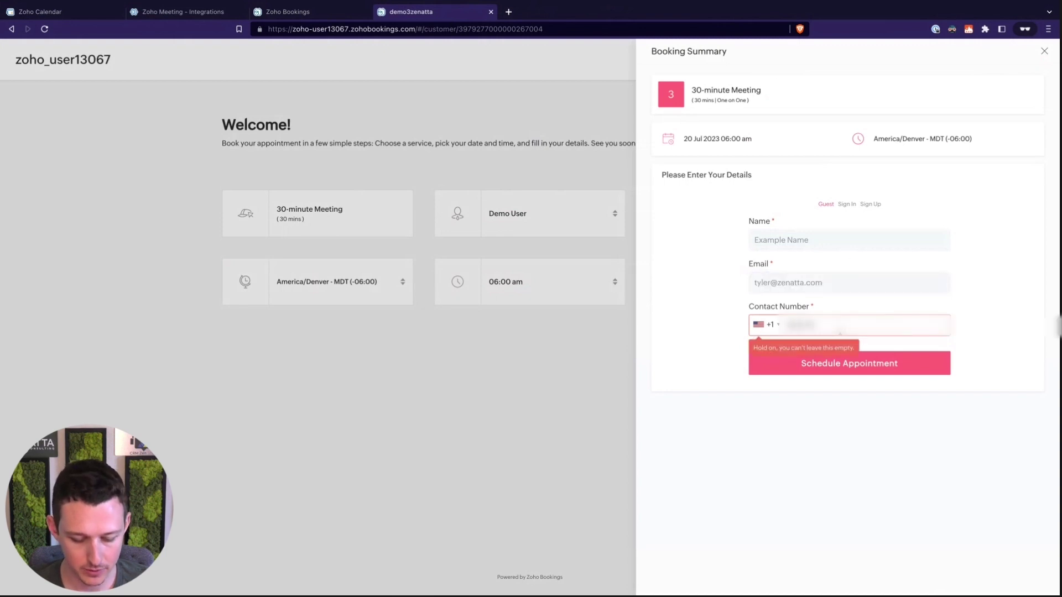
{"action": "left_click", "coordinate": [841, 370]}
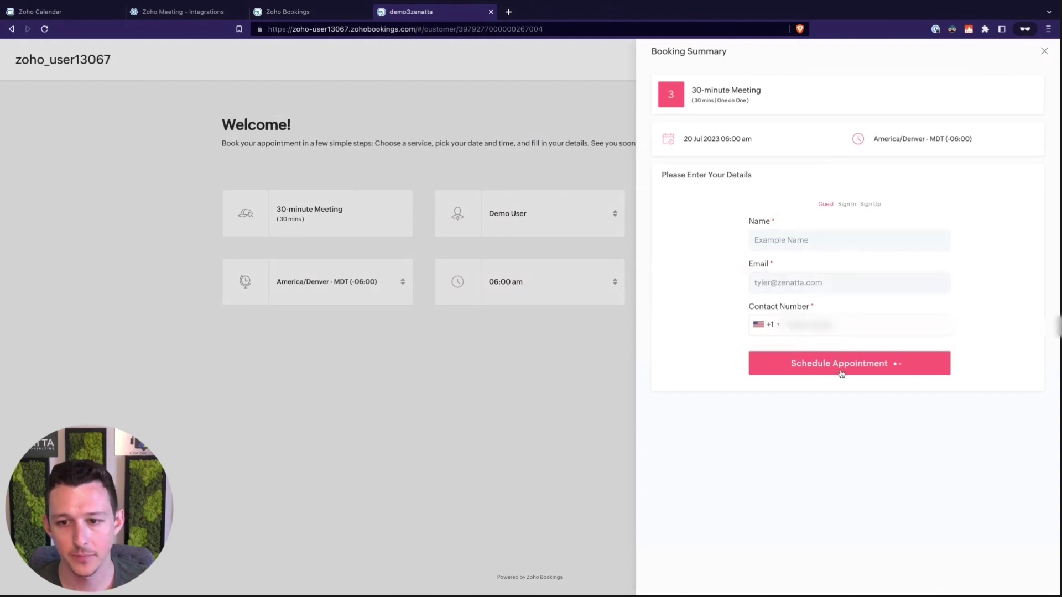
{"action": "mouse_move", "coordinate": [738, 3]}
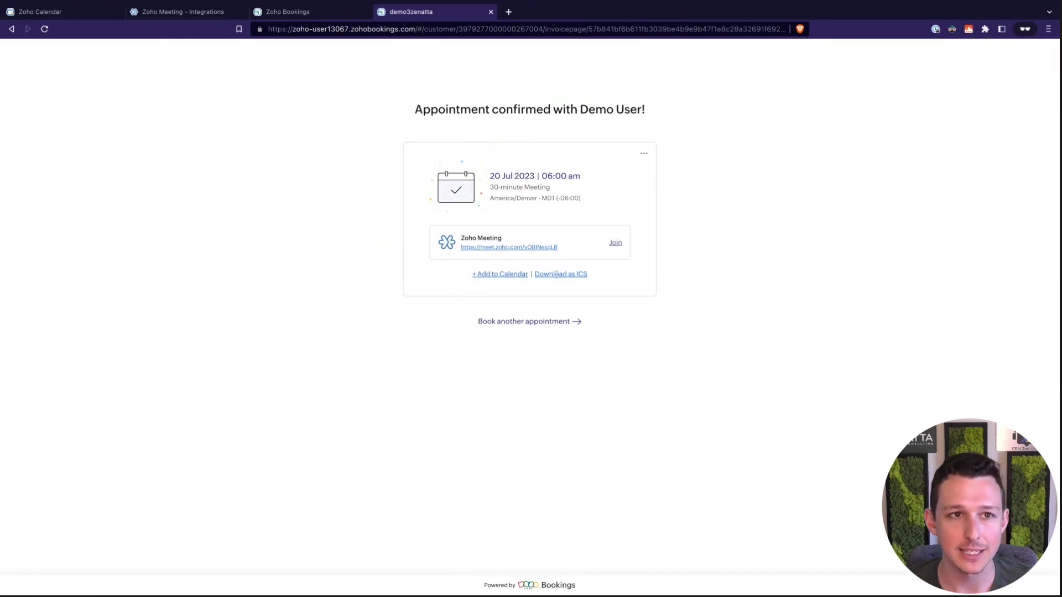
Open the Bookings calendar, close the CRM chat notification, and advance three days to Thursday 20 July.
{"action": "left_click", "coordinate": [323, 17]}
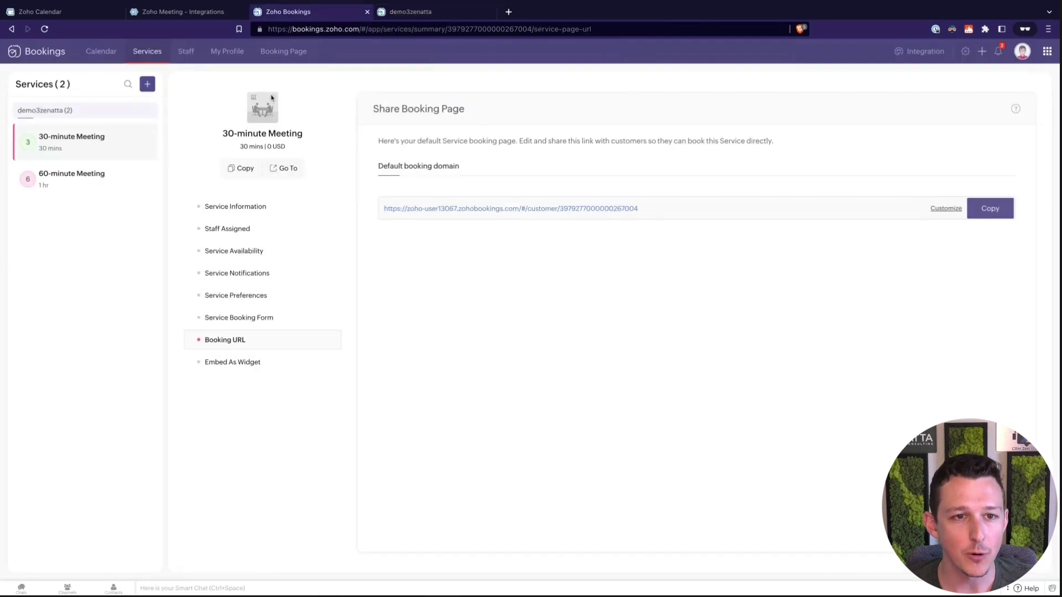
{"action": "left_click", "coordinate": [101, 56]}
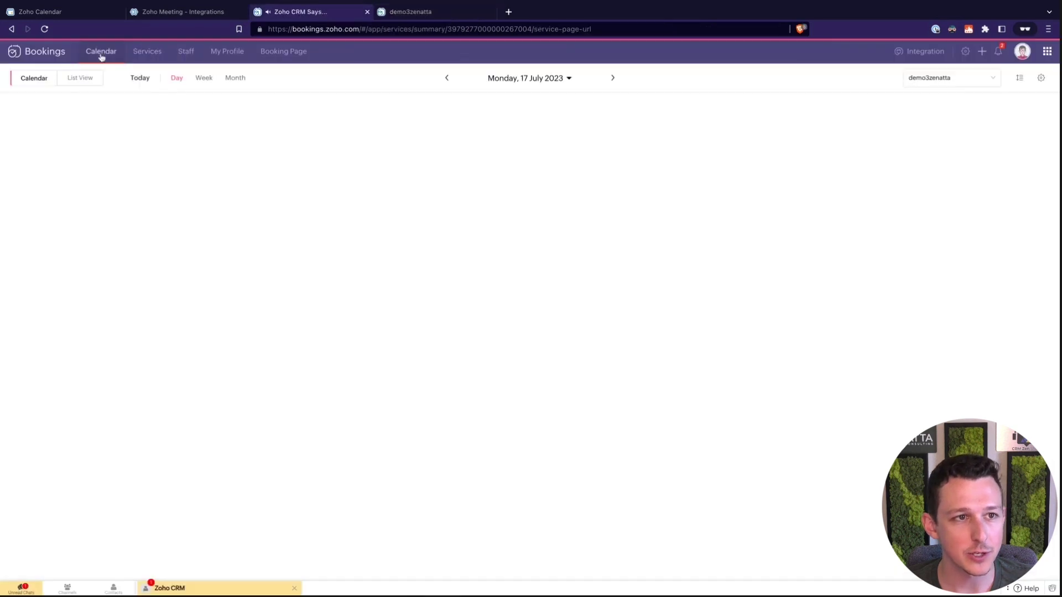
{"action": "left_click", "coordinate": [294, 587]}
{"action": "left_click", "coordinate": [612, 78]}
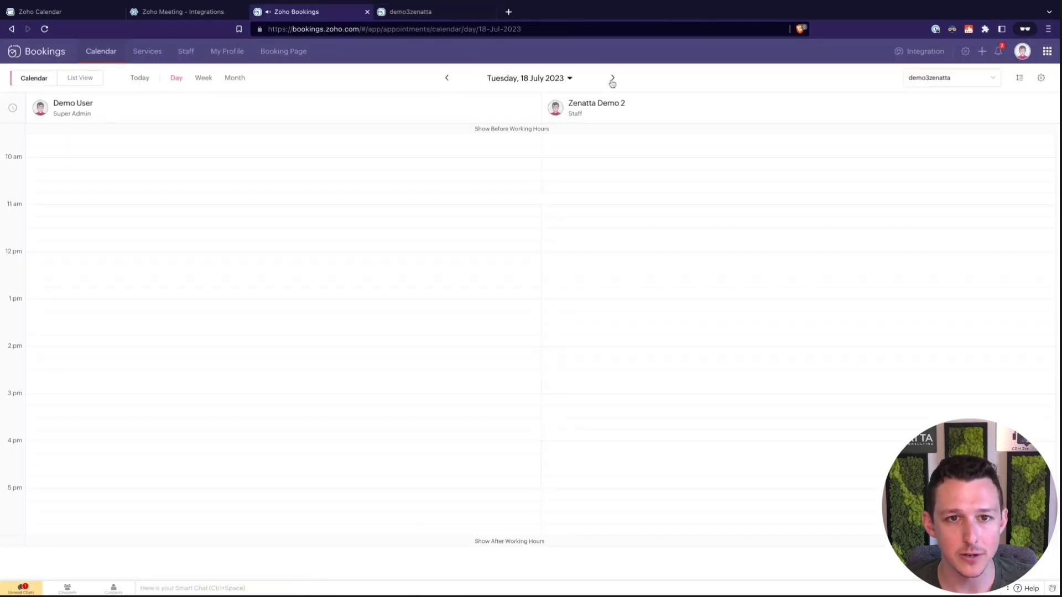
{"action": "left_click", "coordinate": [612, 78]}
{"action": "left_click", "coordinate": [612, 78]}
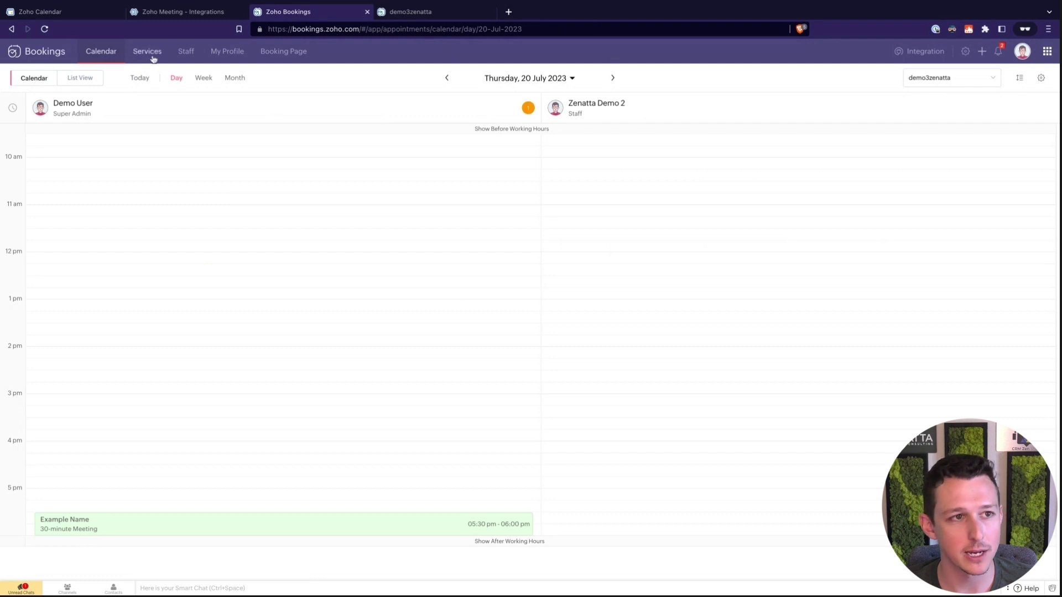
{"action": "left_click", "coordinate": [41, 12]}
Reload the Zoho Calendar week, dismiss the time zone prompt, and compare it against Bookings' Thursday 20 booking.
{"action": "scroll", "coordinate": [491, 286], "scroll_direction": "down", "scroll_amount": 1}
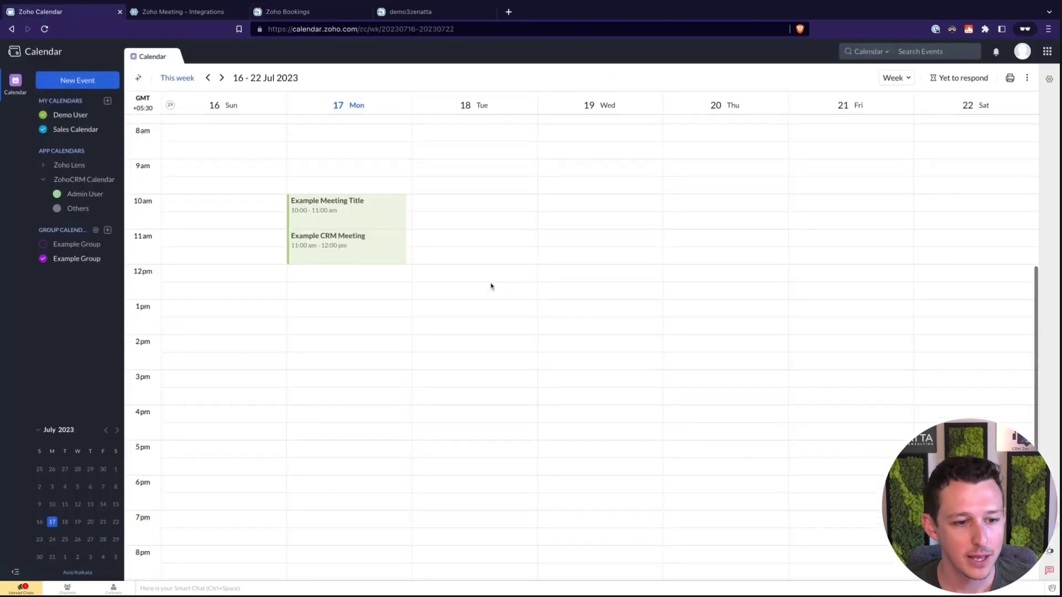
{"action": "left_click", "coordinate": [44, 30]}
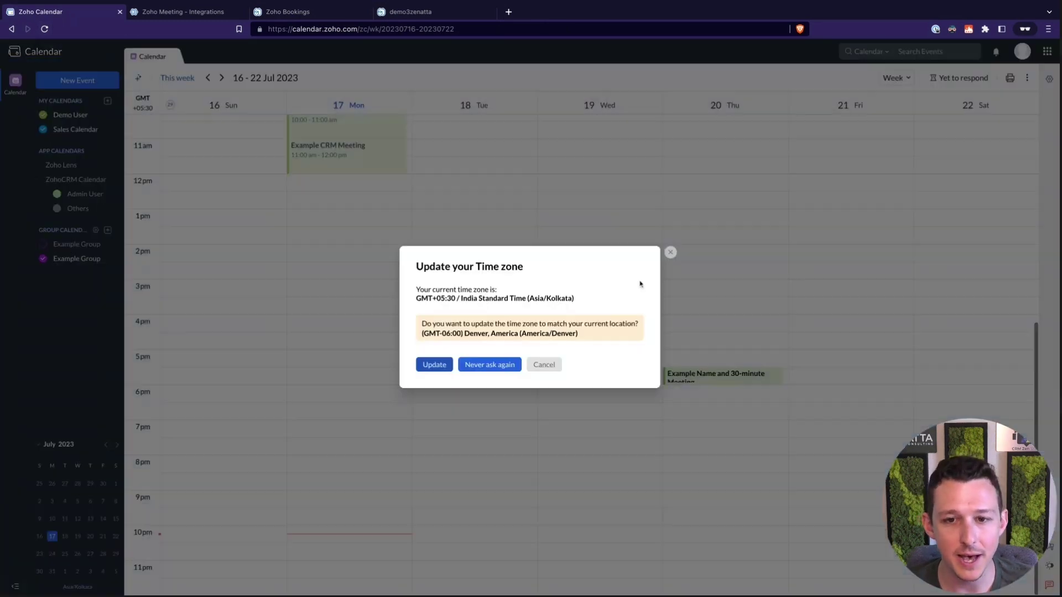
{"action": "left_click", "coordinate": [670, 253]}
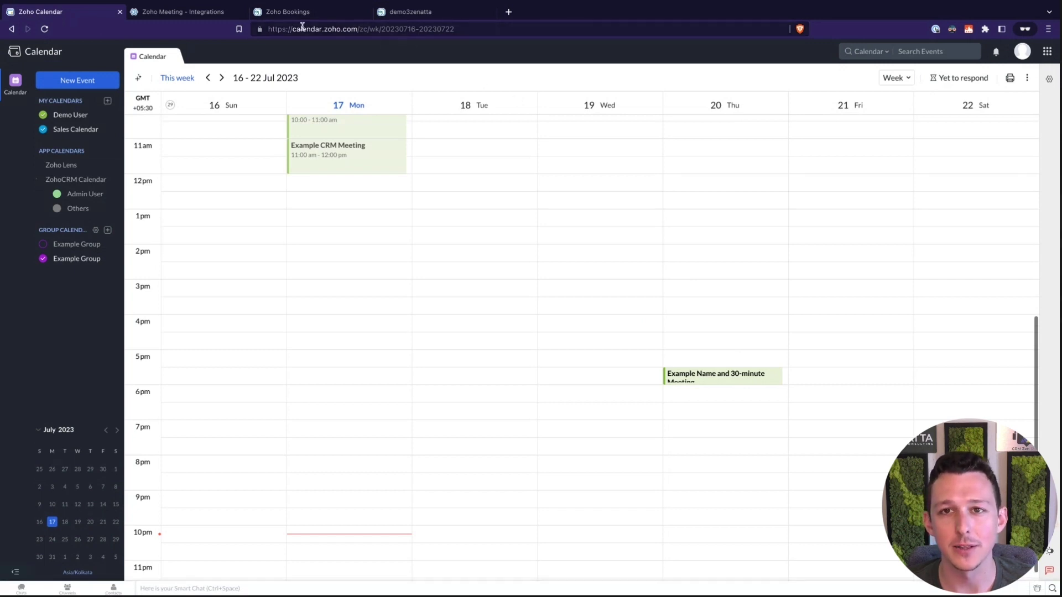
{"action": "left_click", "coordinate": [331, 11]}
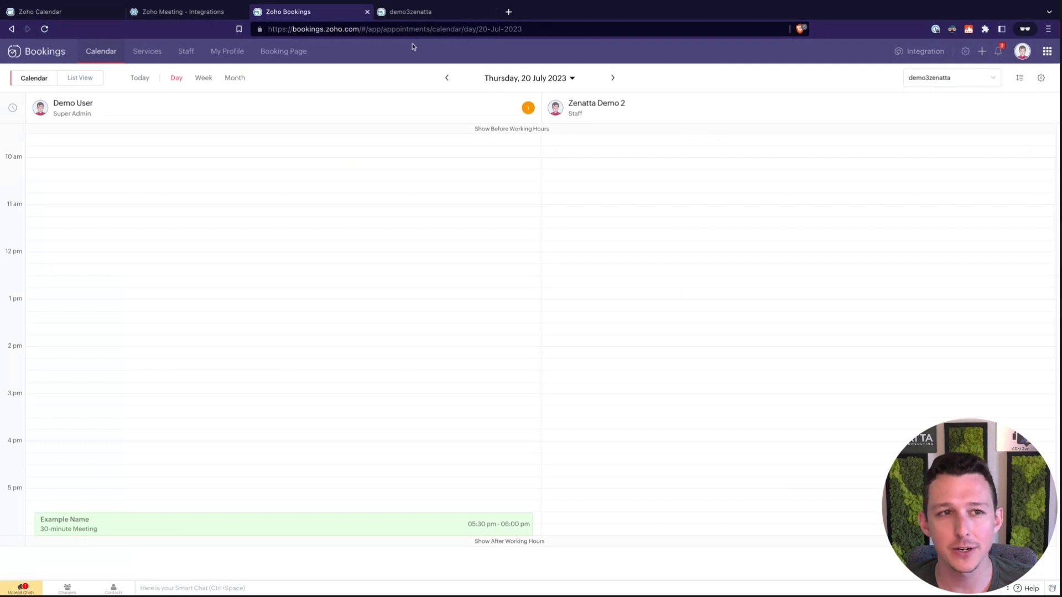
{"action": "left_click", "coordinate": [97, 13]}
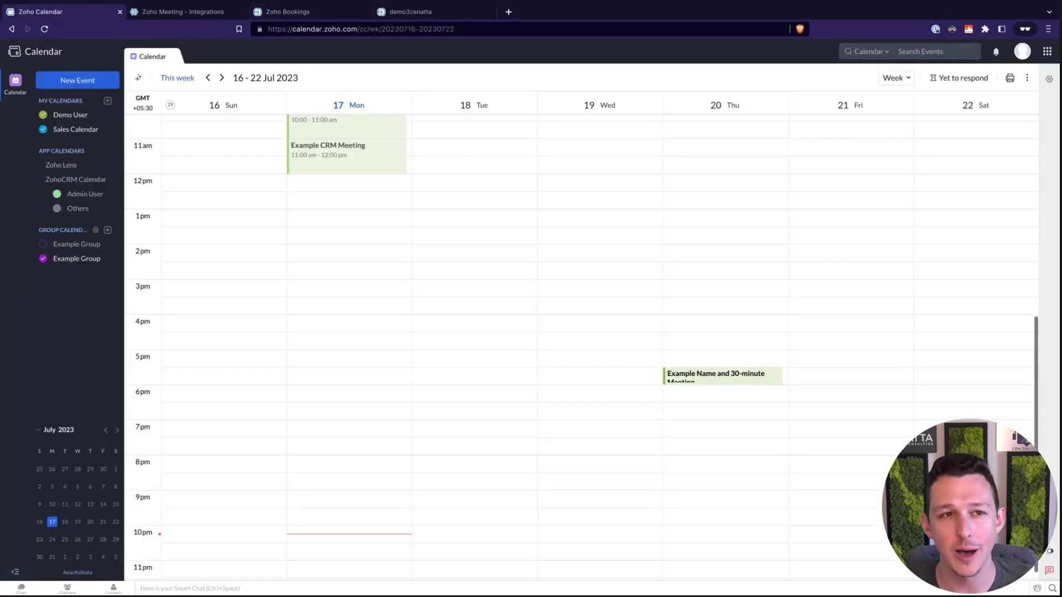
{"action": "left_click", "coordinate": [188, 11]}
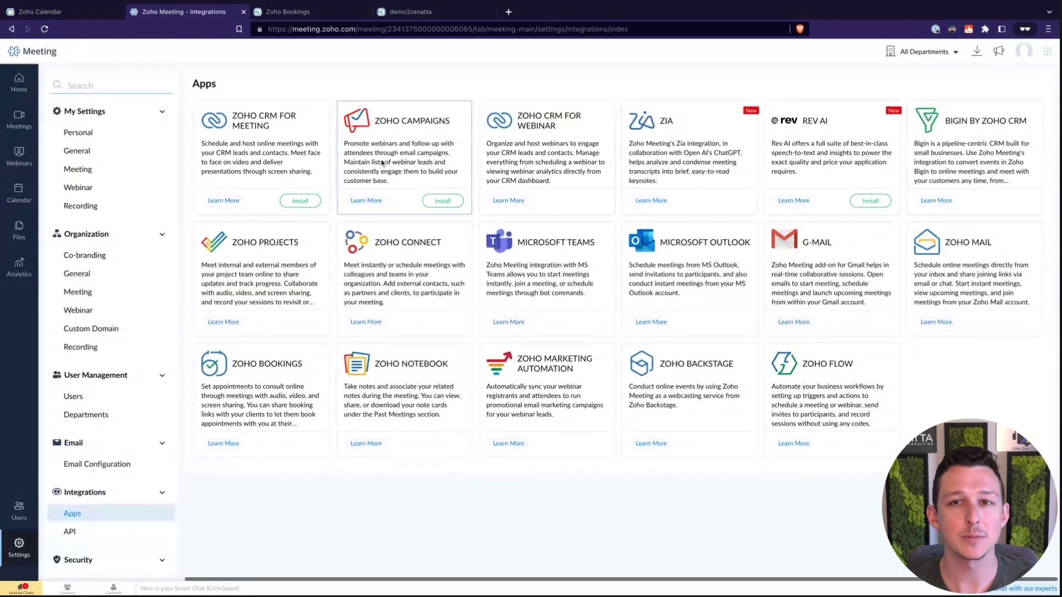